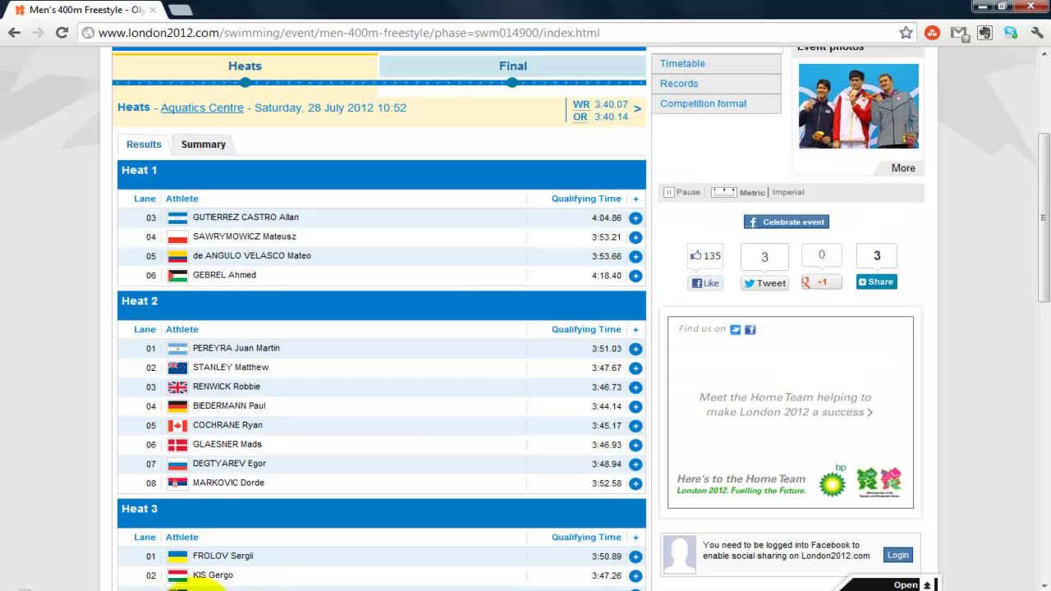
# Step: In Chrome, browse the London 2012 Men's 400m Freestyle results for Heats 1 through 4 and their qualifying times
pyautogui.click(198, 584)
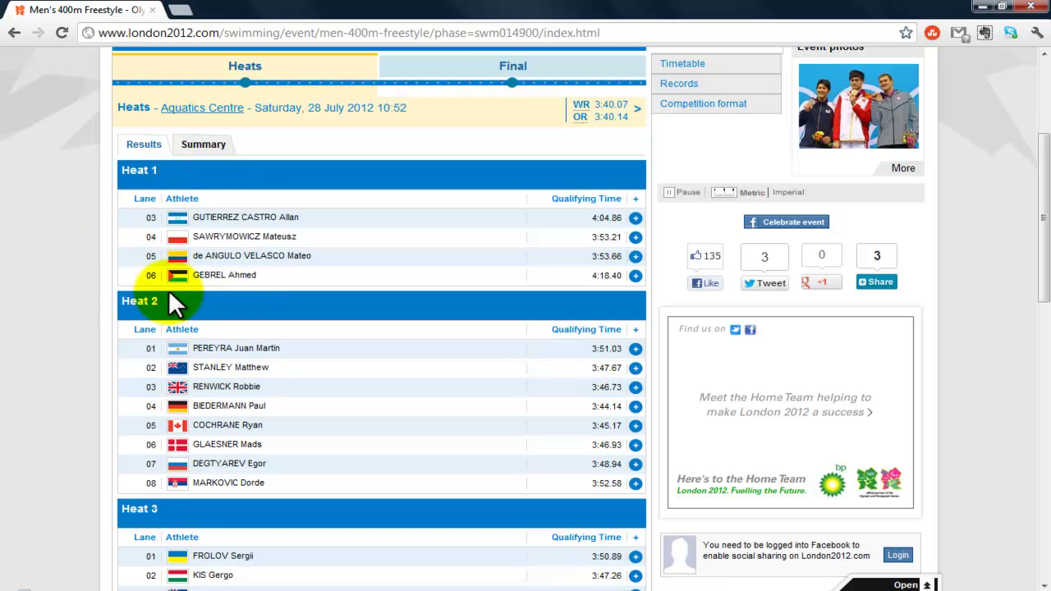
pyautogui.scroll(3, 82, 298)
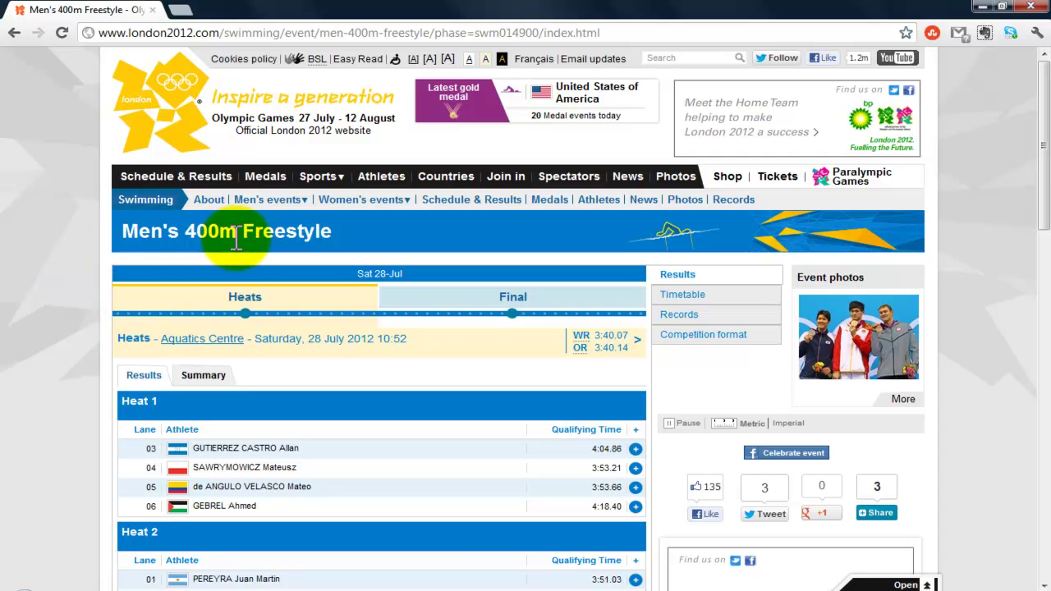
pyautogui.scroll(-1, 48, 338)
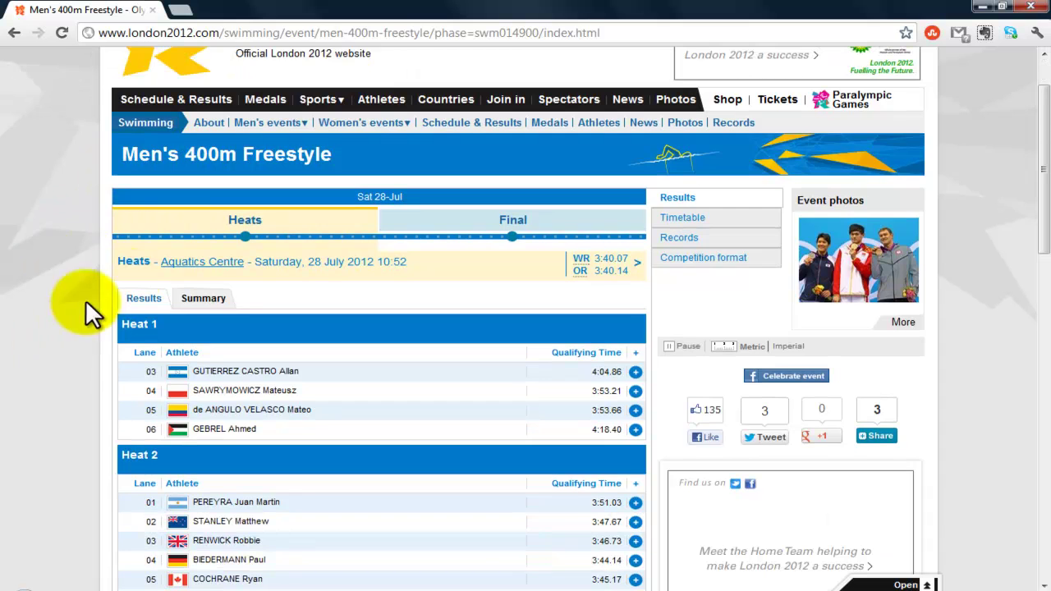
pyautogui.scroll(-1, 105, 381)
pyautogui.scroll(-1, 97, 364)
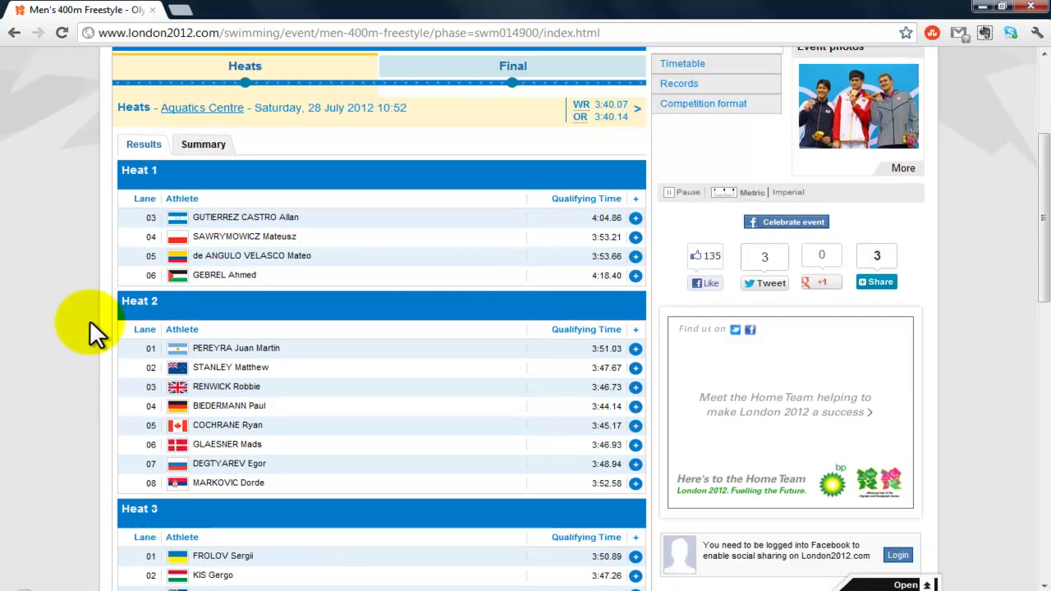
pyautogui.scroll(-1, 89, 319)
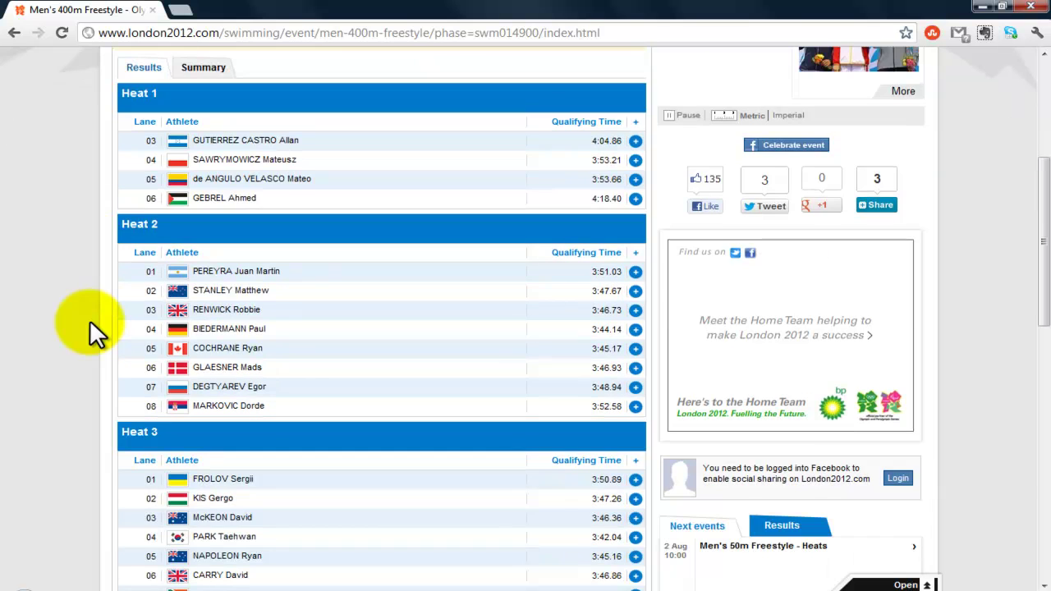
pyautogui.scroll(-2, 37, 386)
pyautogui.scroll(-3, 33, 391)
pyautogui.scroll(5, 33, 391)
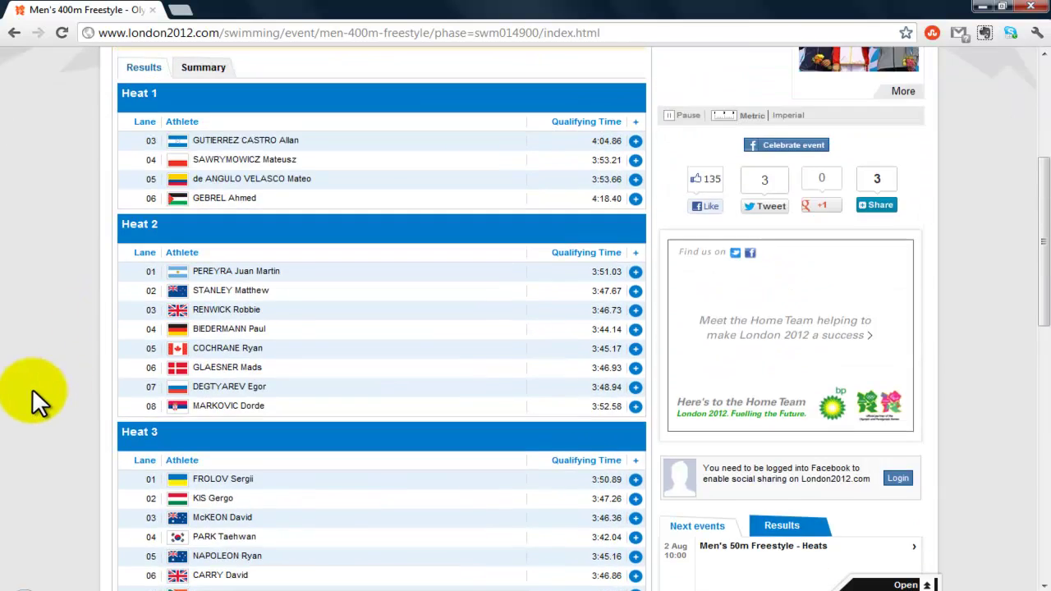
pyautogui.scroll(5, 32, 388)
pyautogui.scroll(-5, 32, 388)
pyautogui.scroll(-1, 32, 389)
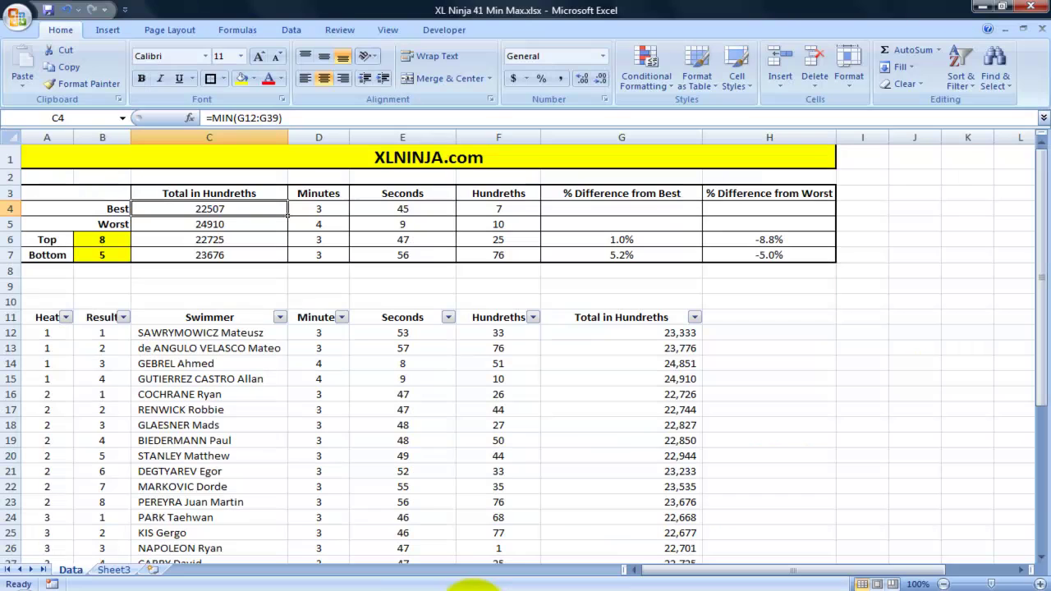
# Step: Back in Excel, compare G12's formula F12+(E12*100)+(D12*60*100) with the minutes, seconds and hundredths in D12:F12
pyautogui.click(469, 585)
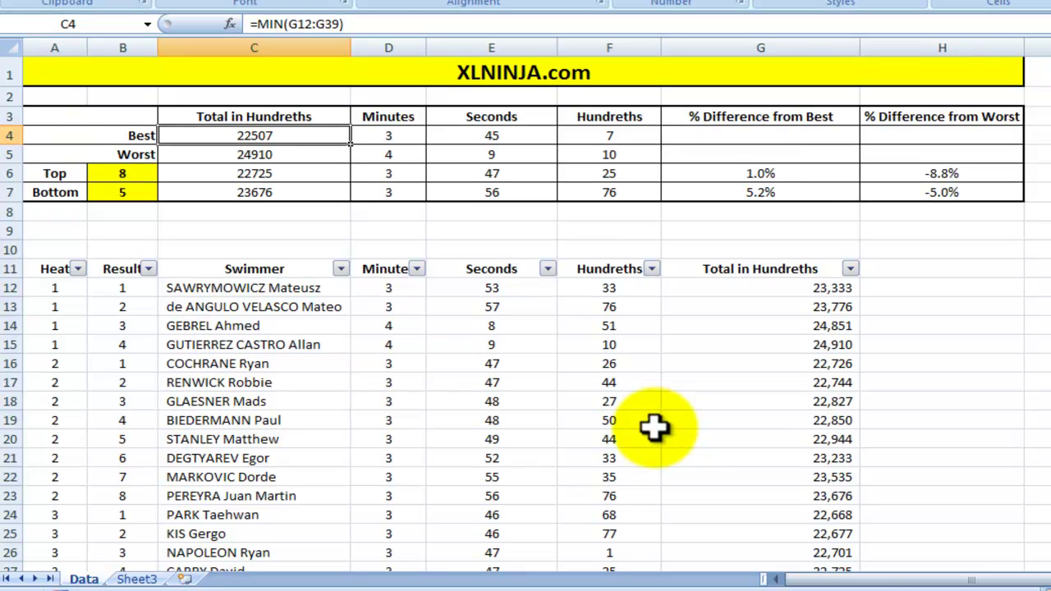
pyautogui.click(743, 291)
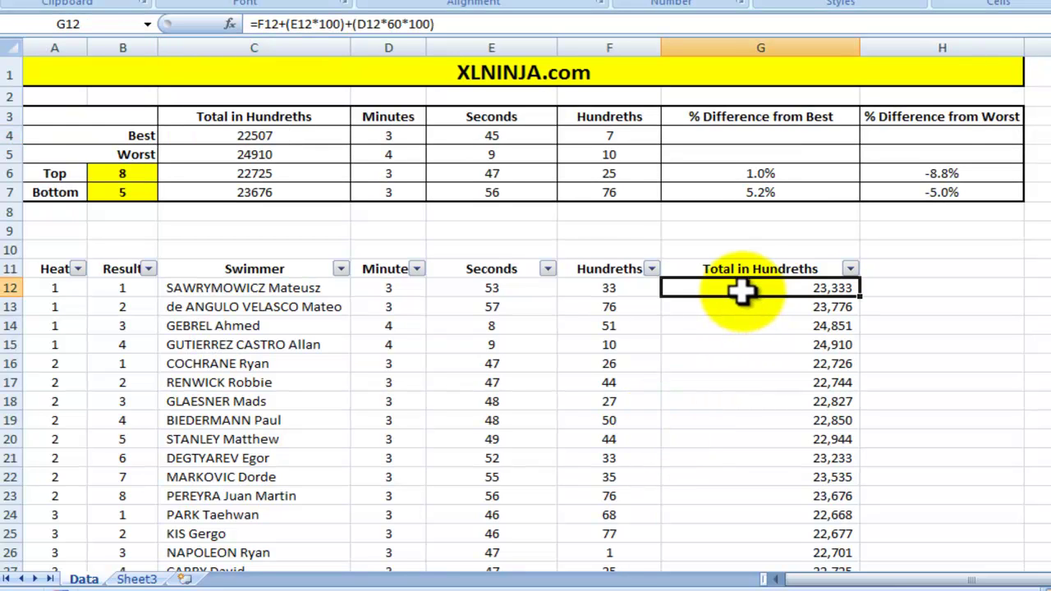
pyautogui.moveTo(382, 288); pyautogui.dragTo(588, 285)
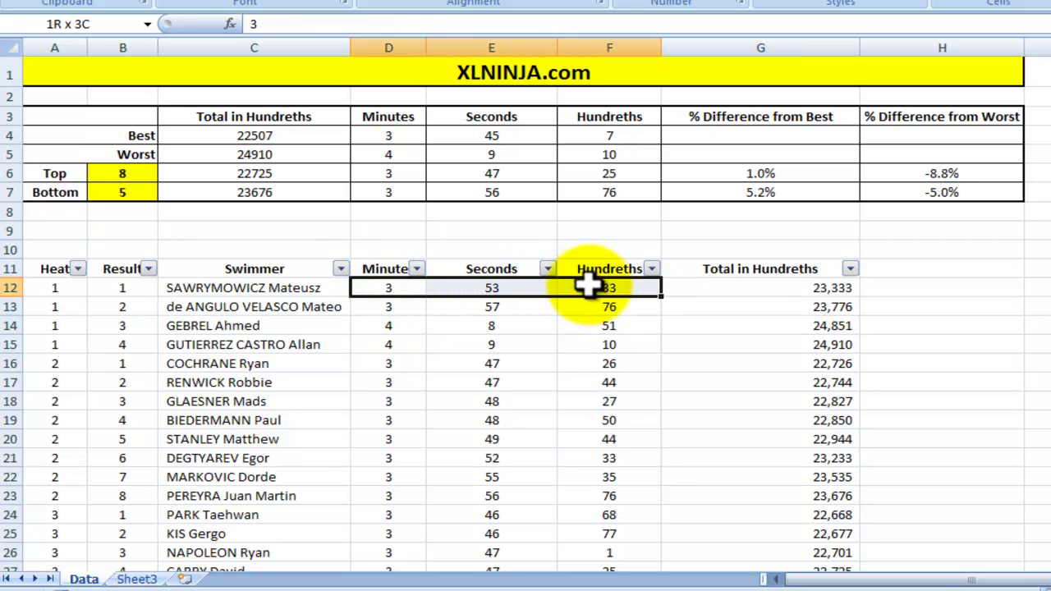
pyautogui.click(742, 291)
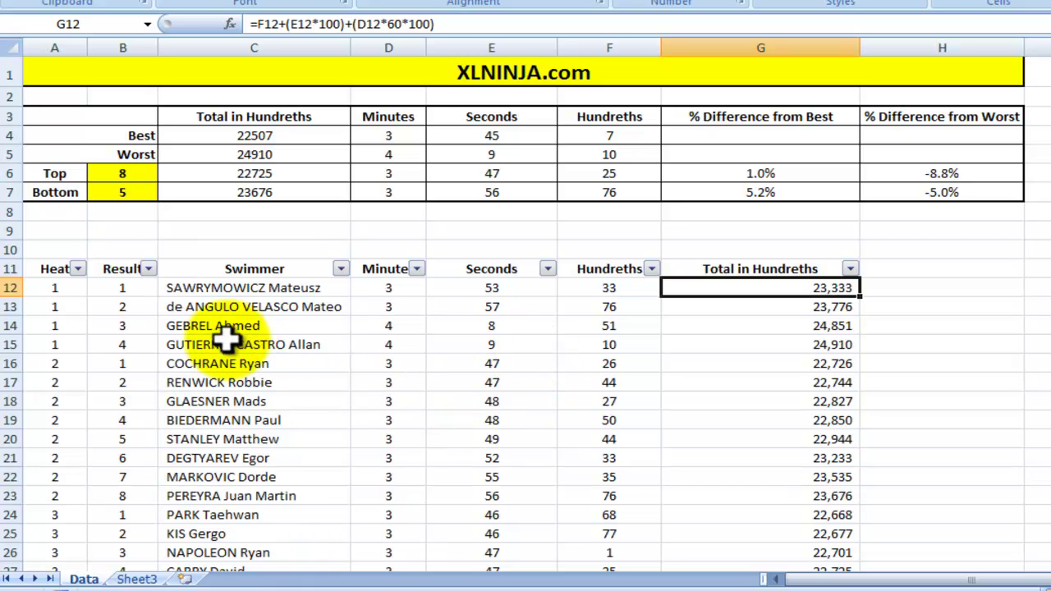
pyautogui.click(131, 135)
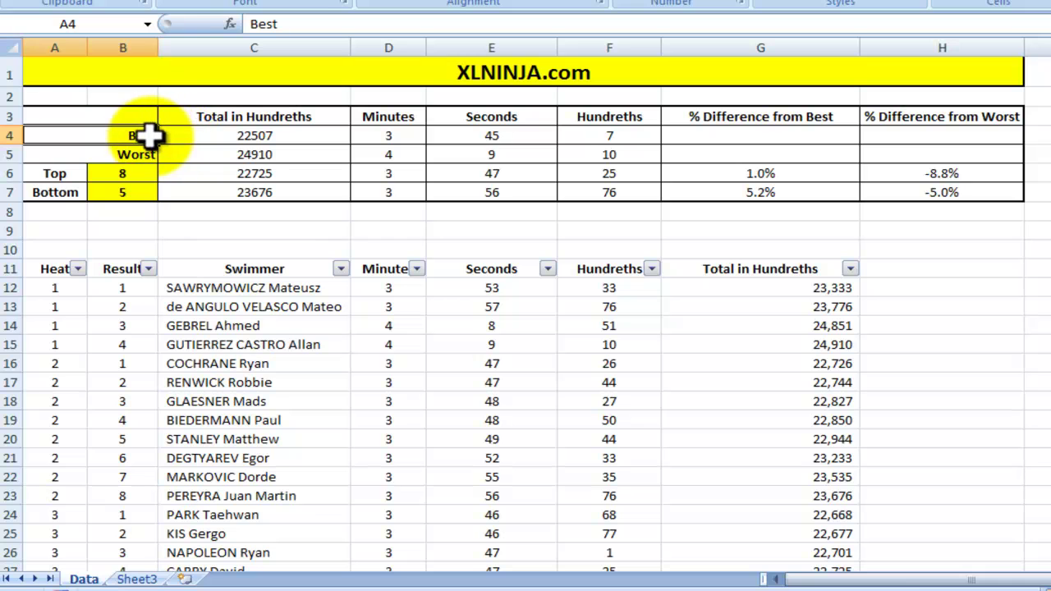
pyautogui.click(194, 136)
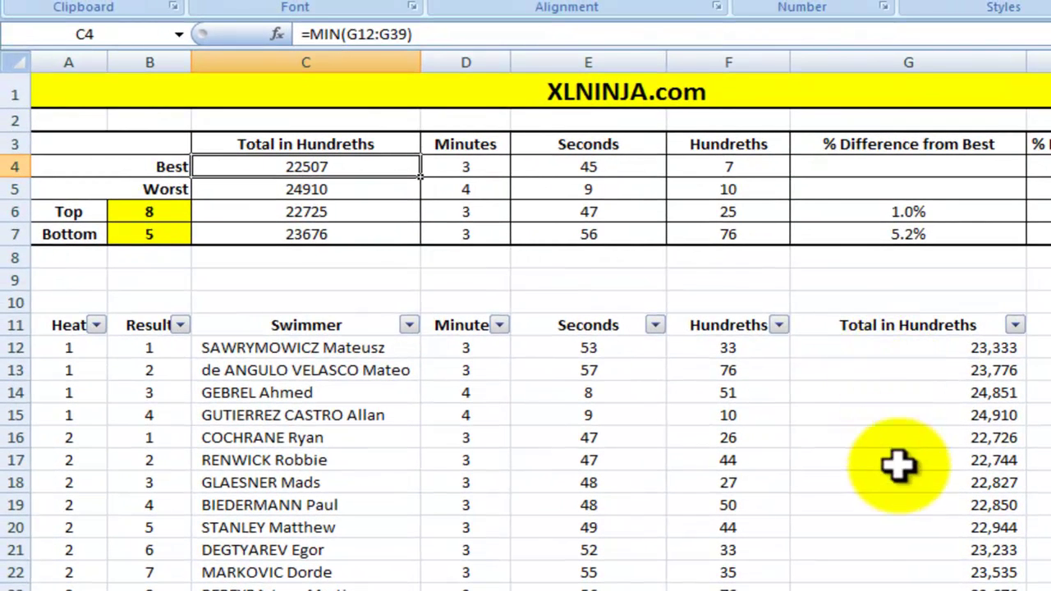
pyautogui.click(938, 349)
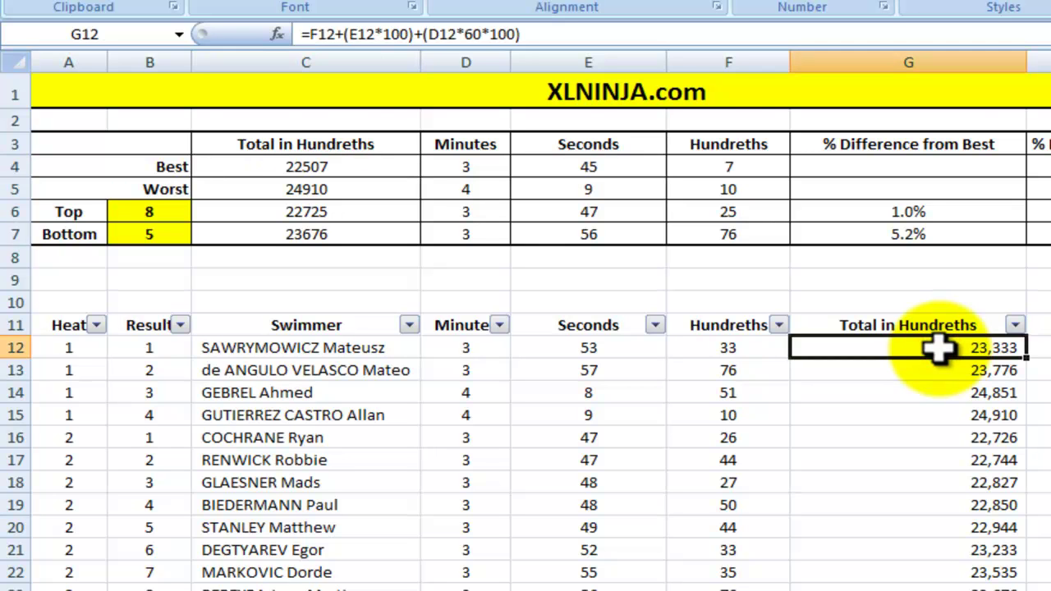
pyautogui.hotkey('ctrl', 'shift', 'Down')
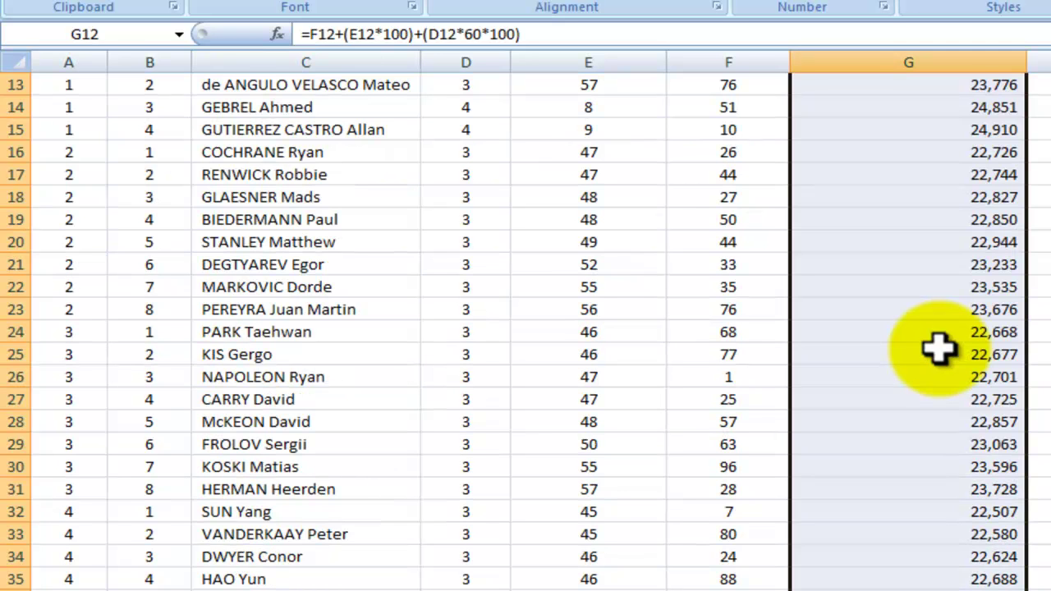
pyautogui.scroll(4, 933, 391)
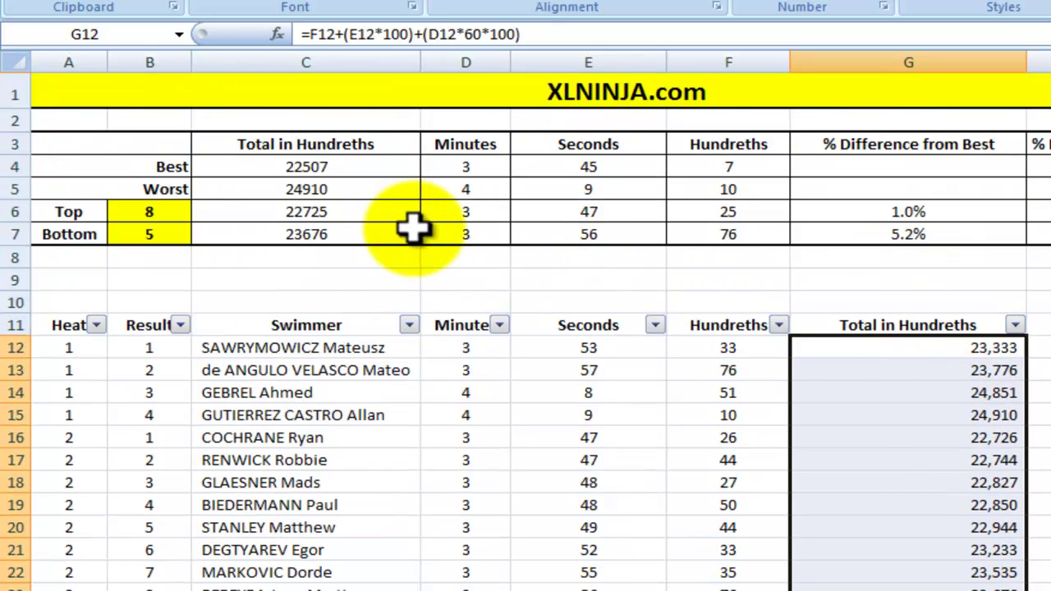
pyautogui.click(302, 166)
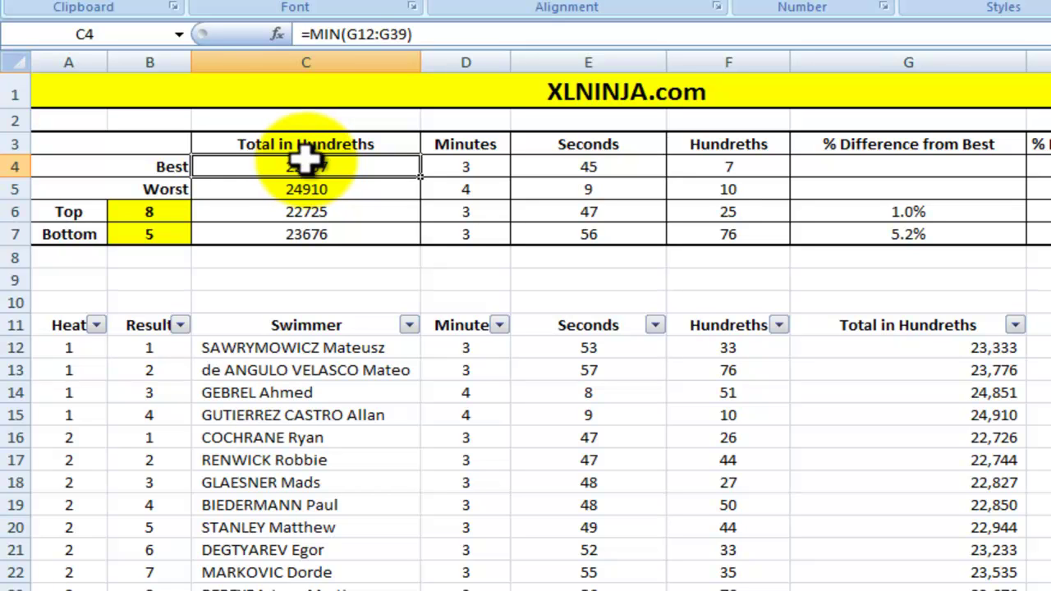
pyautogui.doubleClick(391, 174)
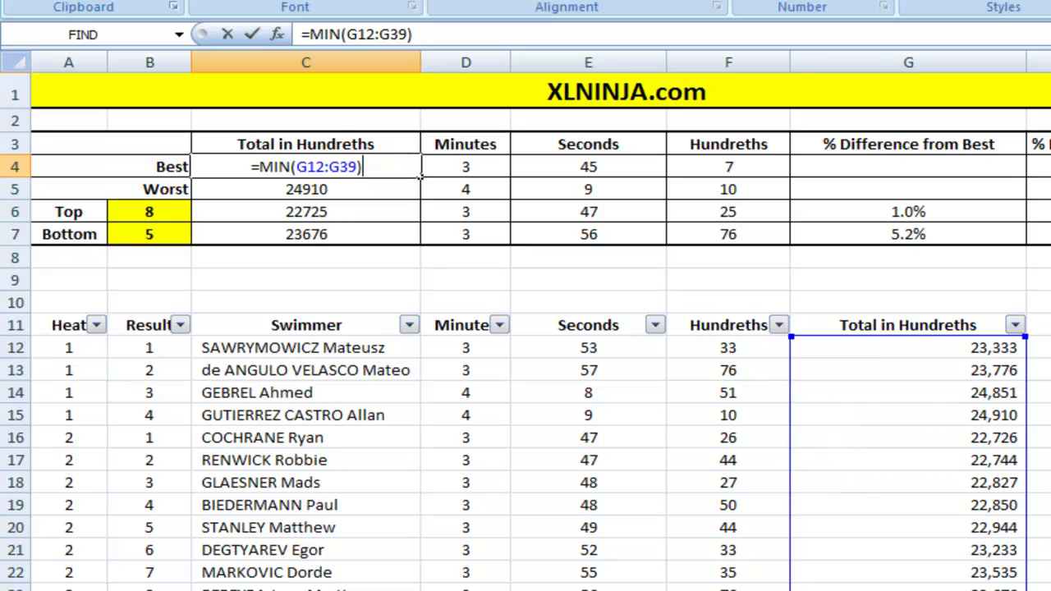
pyautogui.scroll(-4, 525, 328)
pyautogui.scroll(-1, 420, 171)
pyautogui.scroll(5, 420, 171)
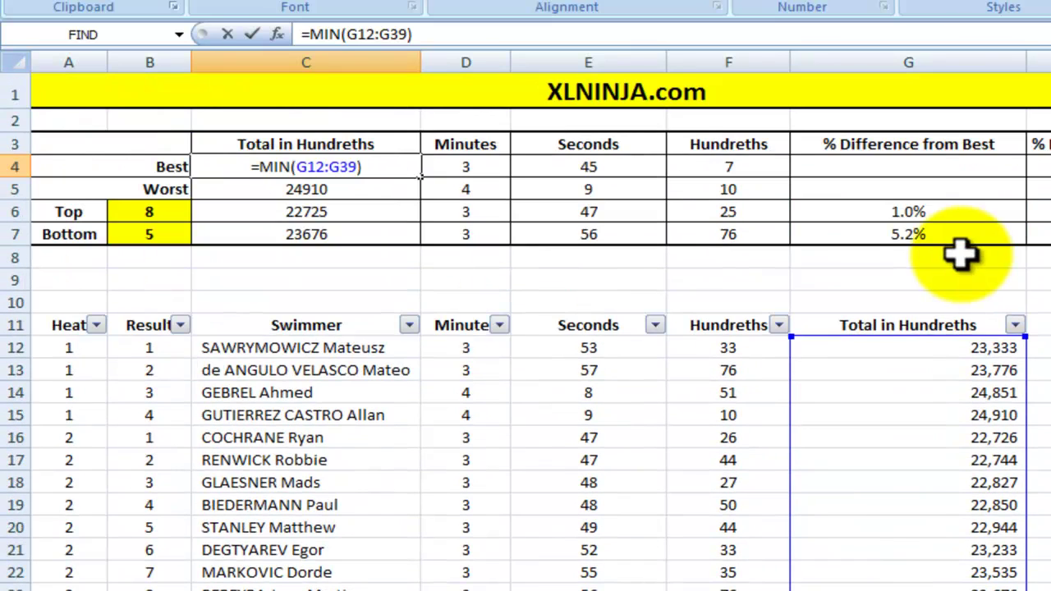
pyautogui.press('Escape')
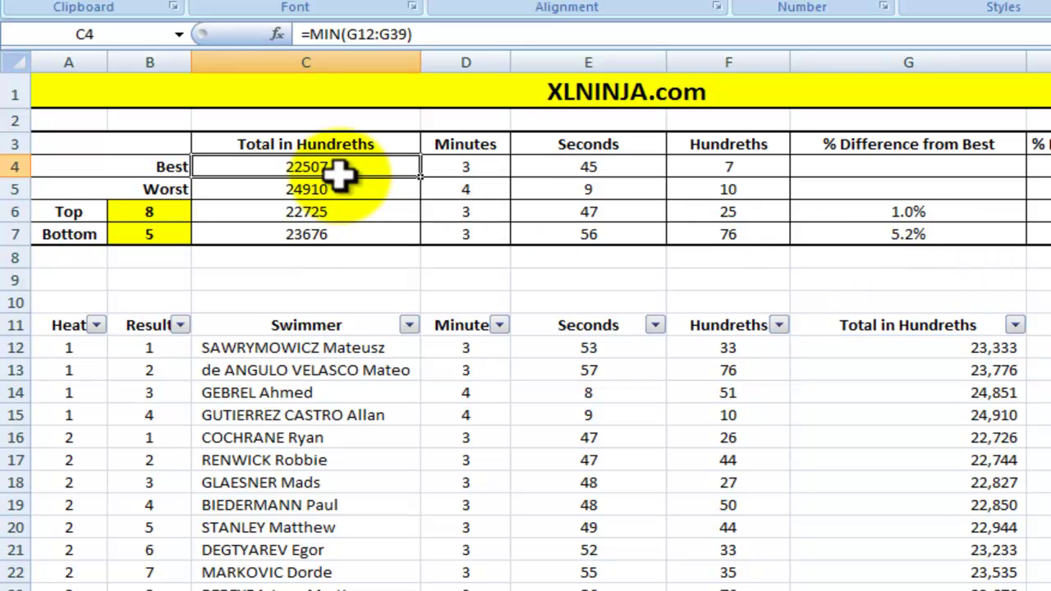
pyautogui.click(456, 171)
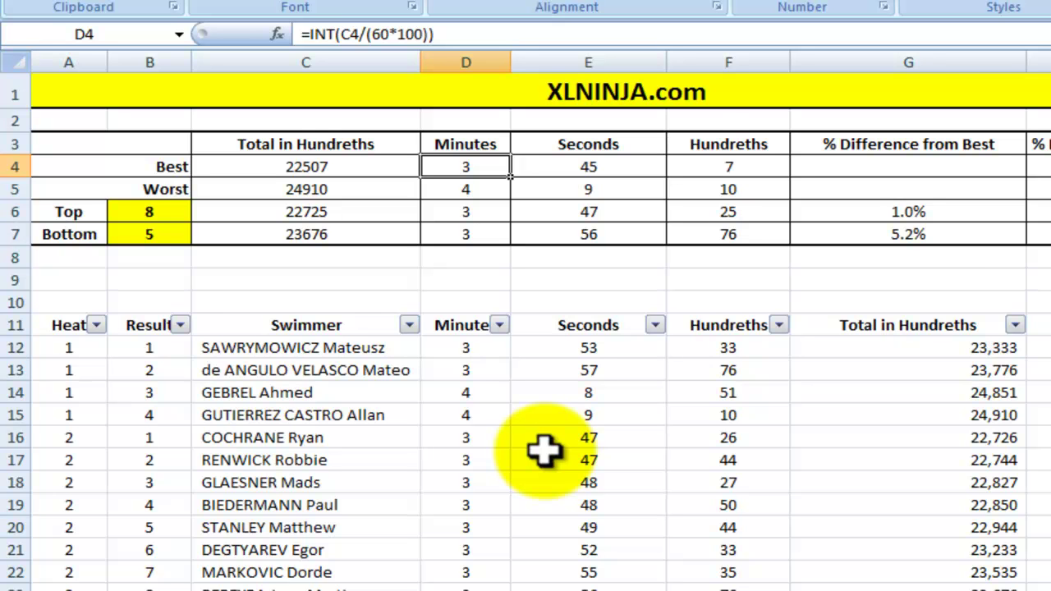
pyautogui.scroll(-1, 545, 450)
pyautogui.scroll(-1, 545, 450)
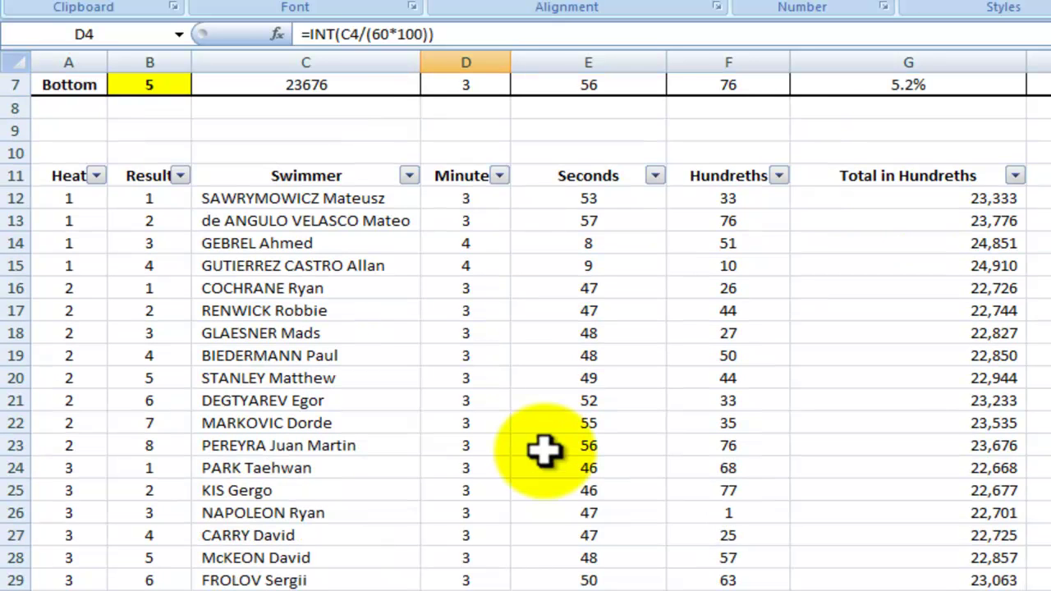
pyautogui.scroll(2, 542, 452)
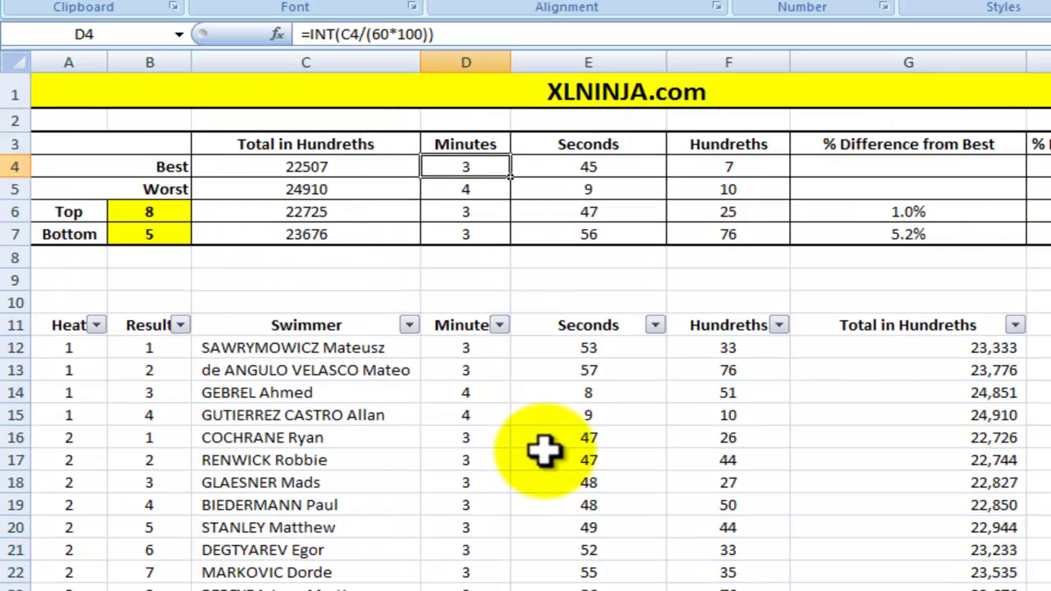
pyautogui.click(1017, 326)
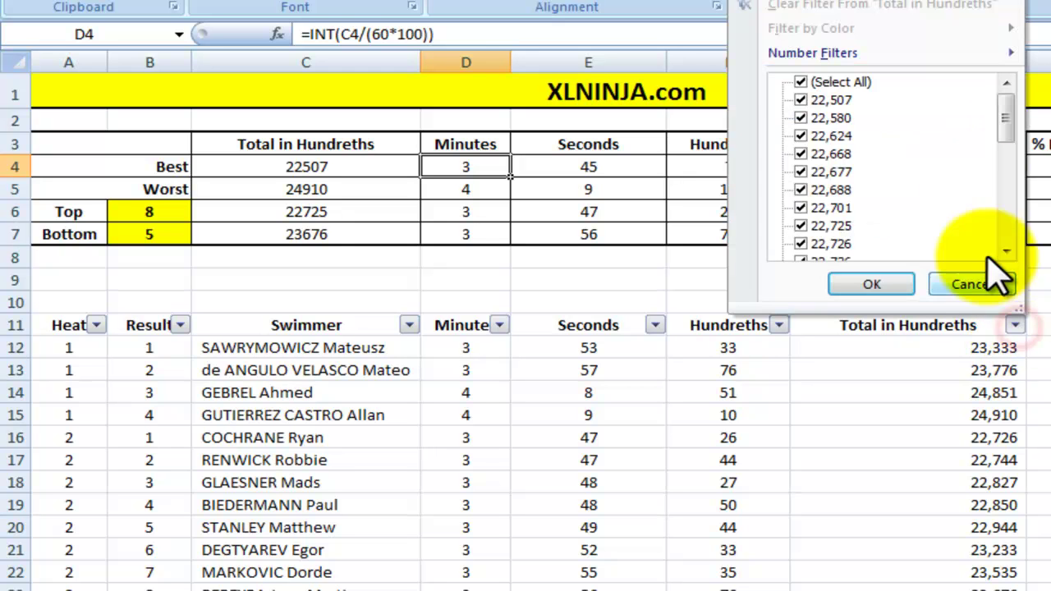
pyautogui.click(800, 82)
pyautogui.click(801, 99)
pyautogui.click(866, 287)
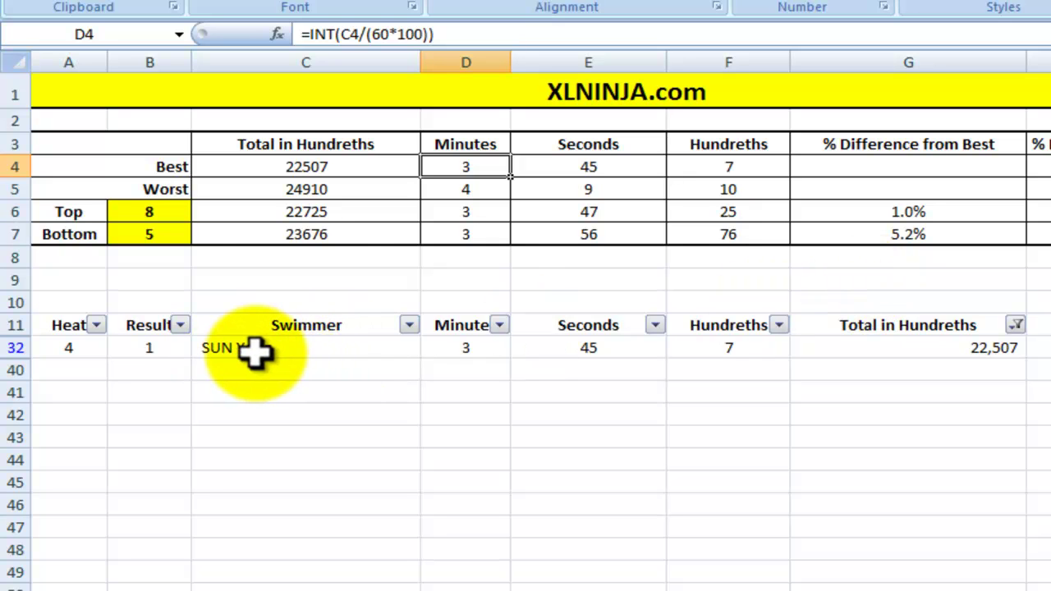
pyautogui.click(1017, 326)
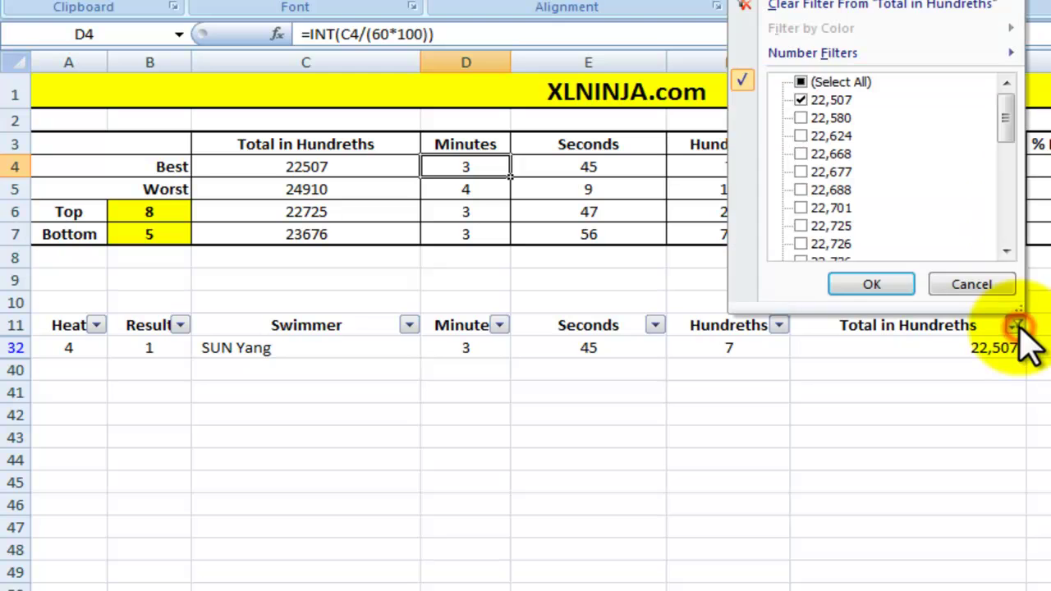
pyautogui.click(808, 85)
pyautogui.click(871, 284)
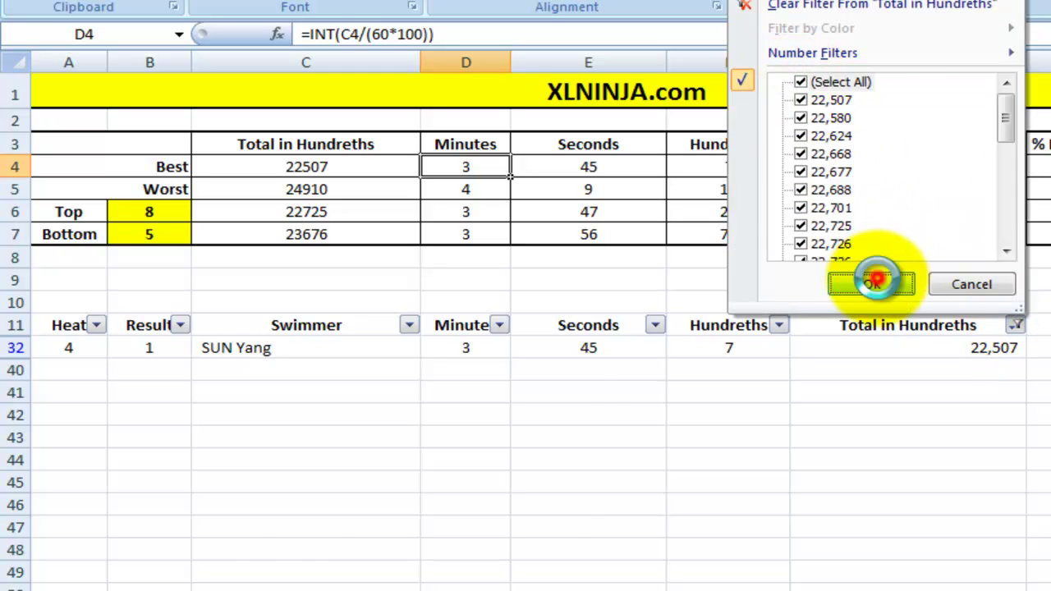
pyautogui.click(289, 195)
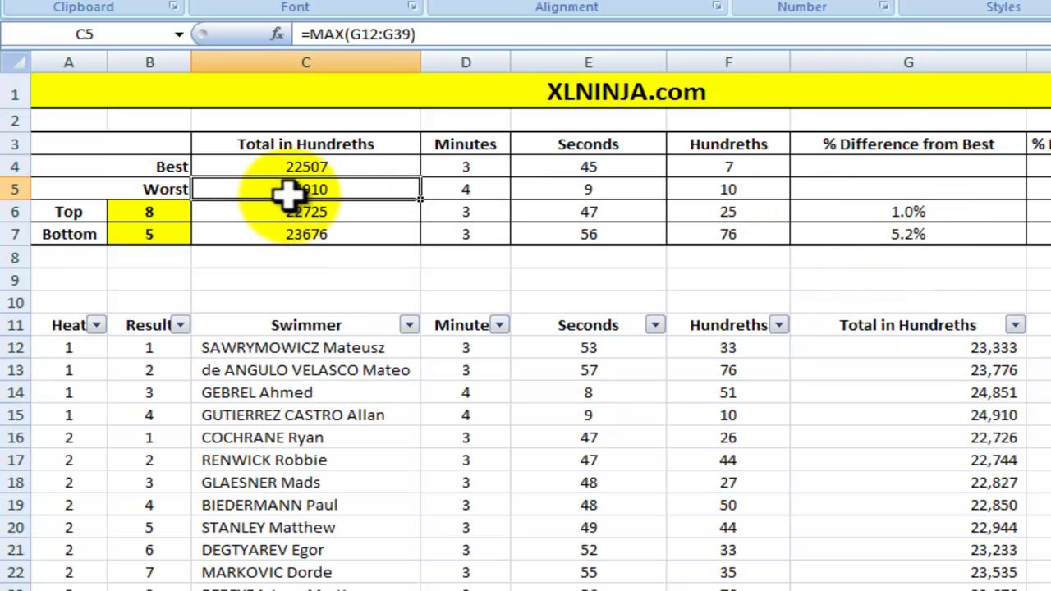
pyautogui.click(450, 197)
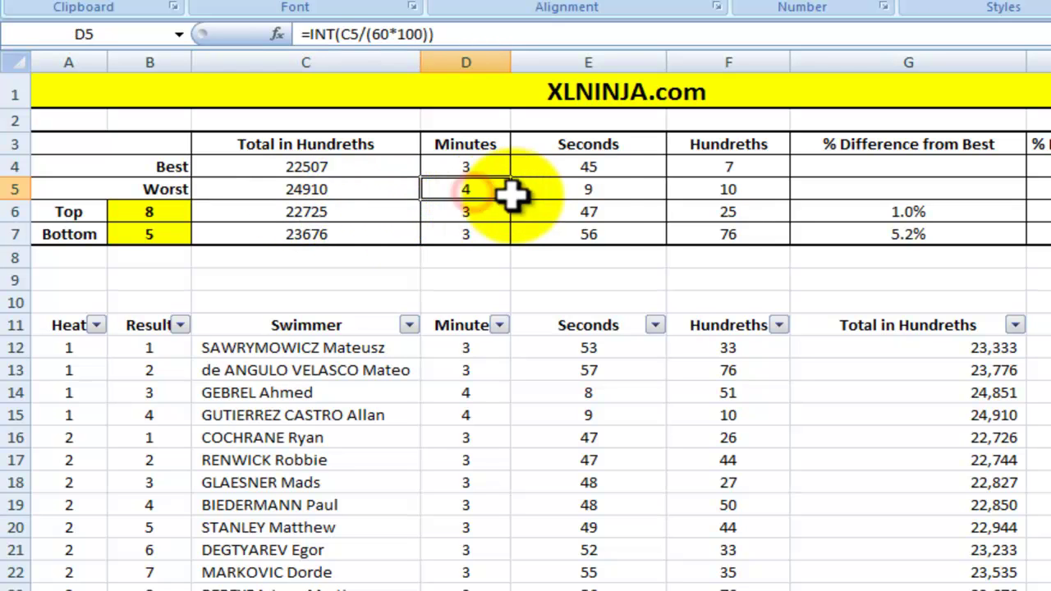
pyautogui.click(588, 193)
pyautogui.click(711, 195)
pyautogui.click(359, 192)
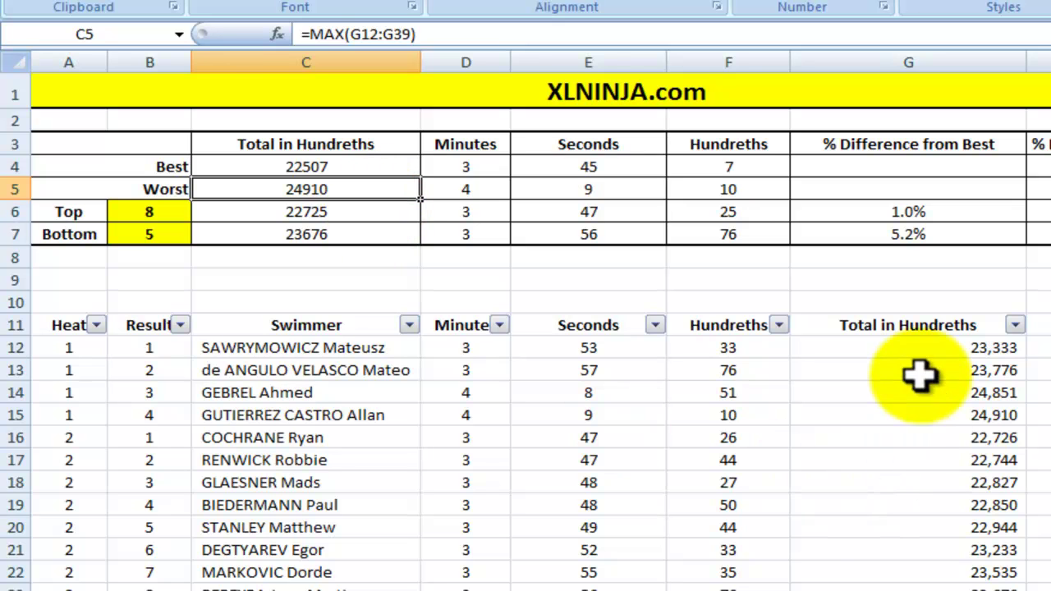
pyautogui.click(915, 351)
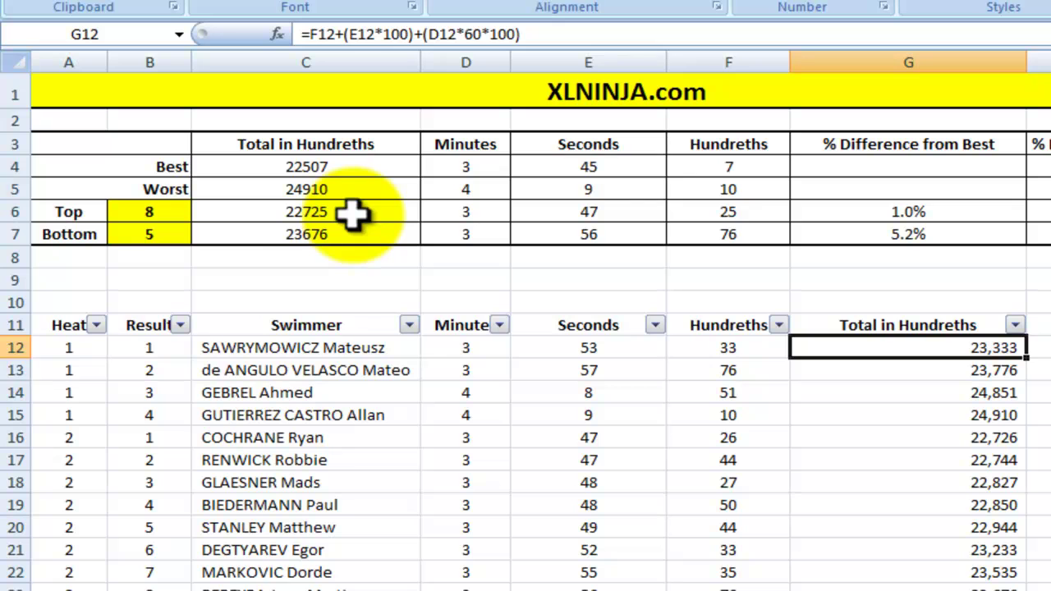
pyautogui.moveTo(83, 212); pyautogui.dragTo(115, 211)
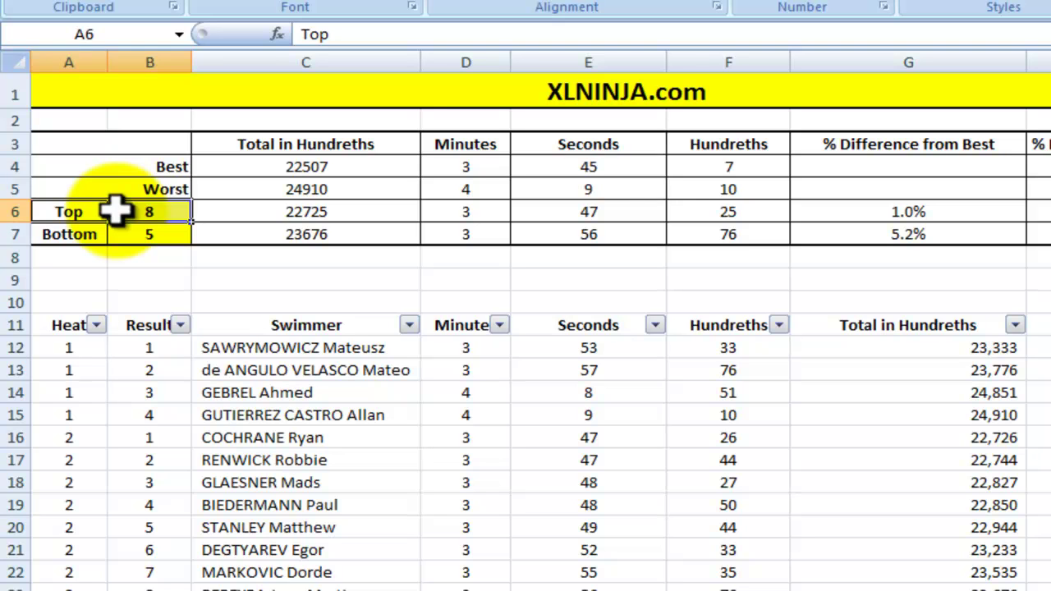
pyautogui.click(140, 211)
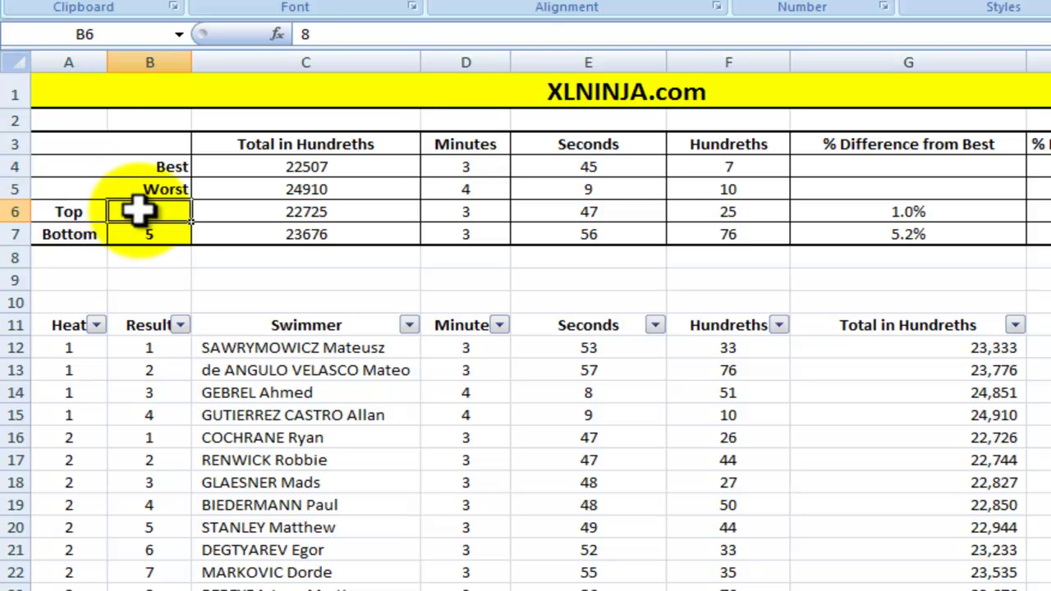
pyautogui.click(261, 212)
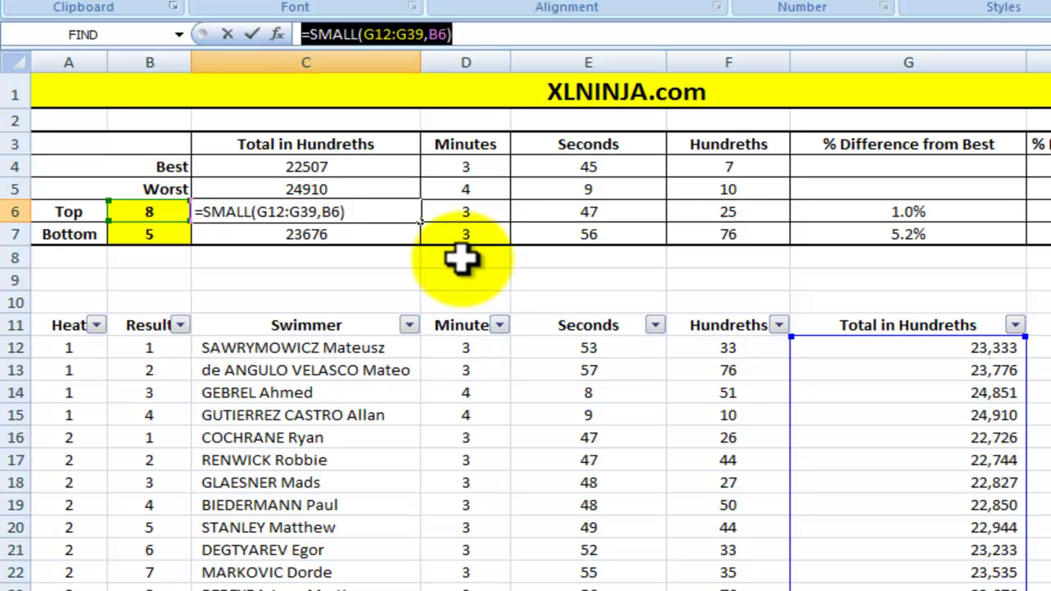
pyautogui.hotkey('ctrl', 'Return')
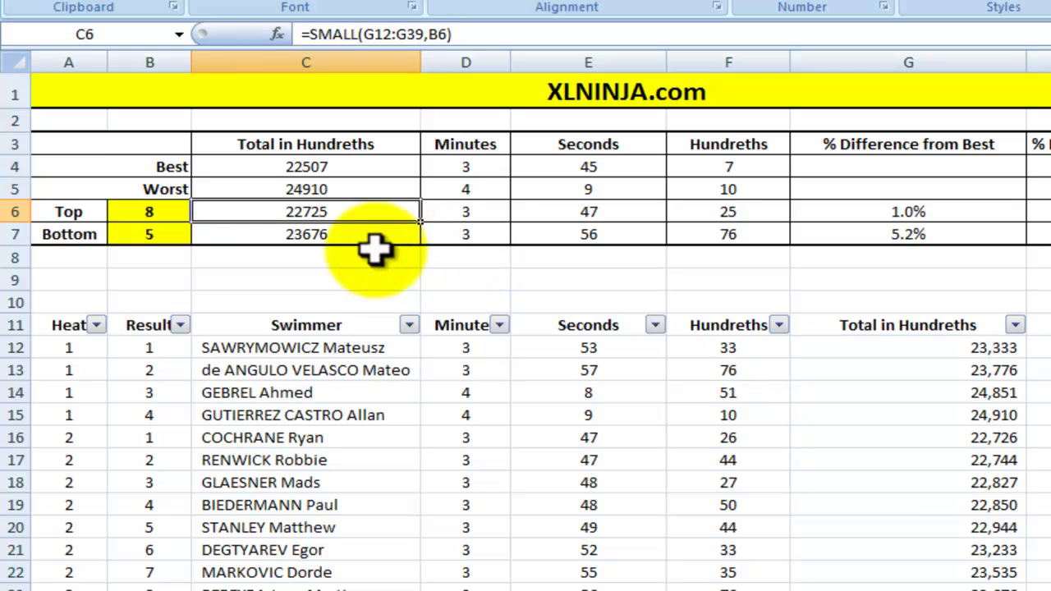
pyautogui.click(174, 212)
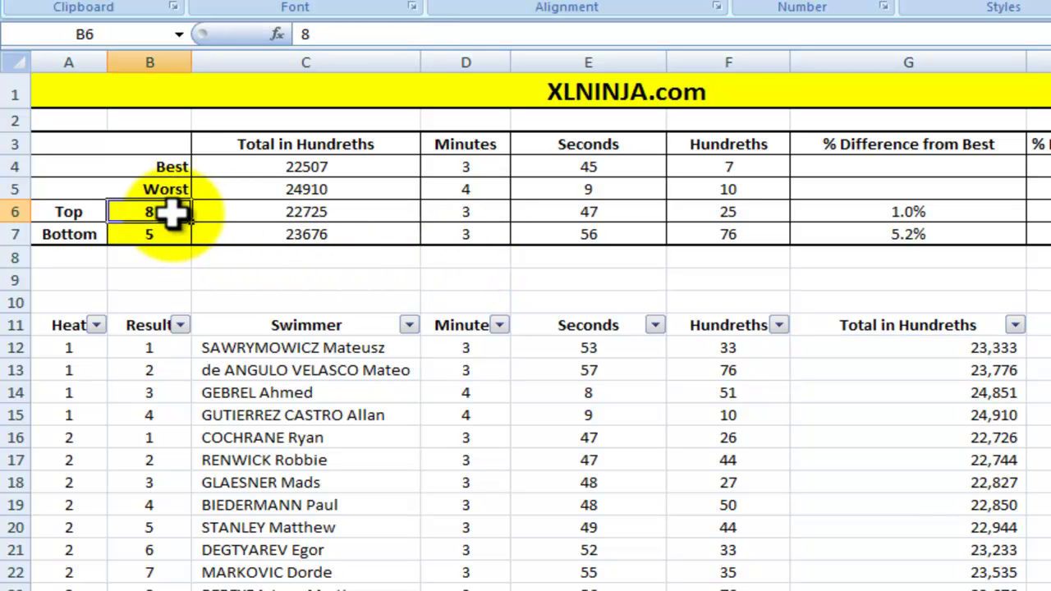
pyautogui.click(276, 211)
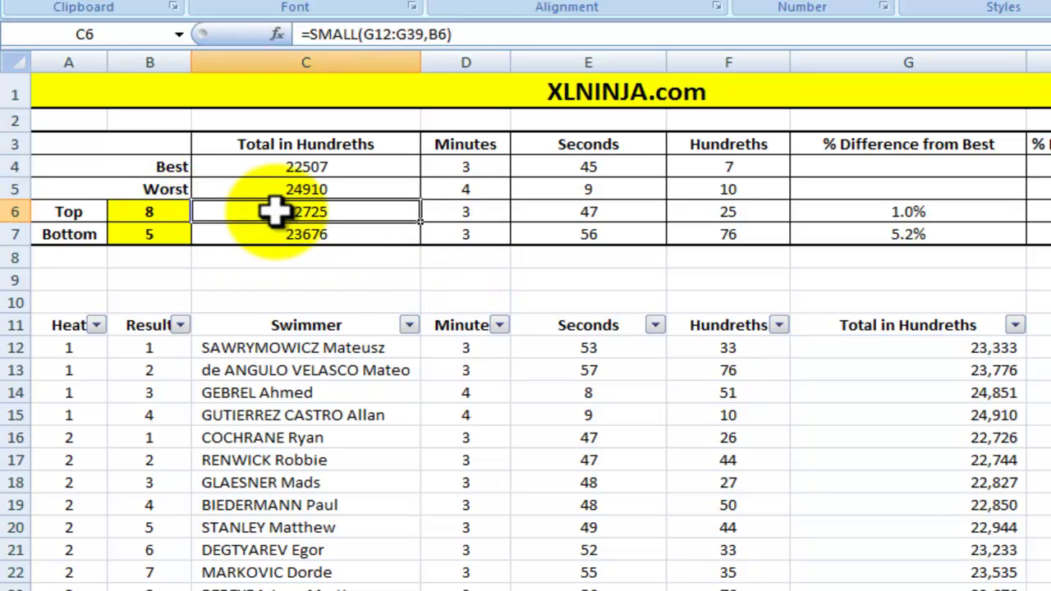
pyautogui.click(437, 34)
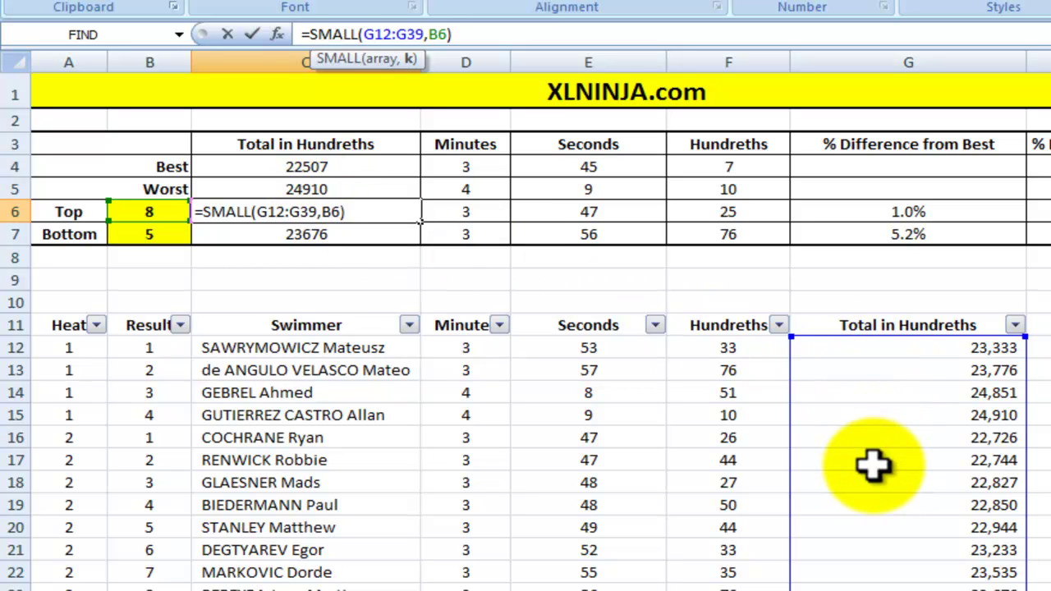
pyautogui.hotkey('ctrl', 'Return')
pyautogui.click(169, 212)
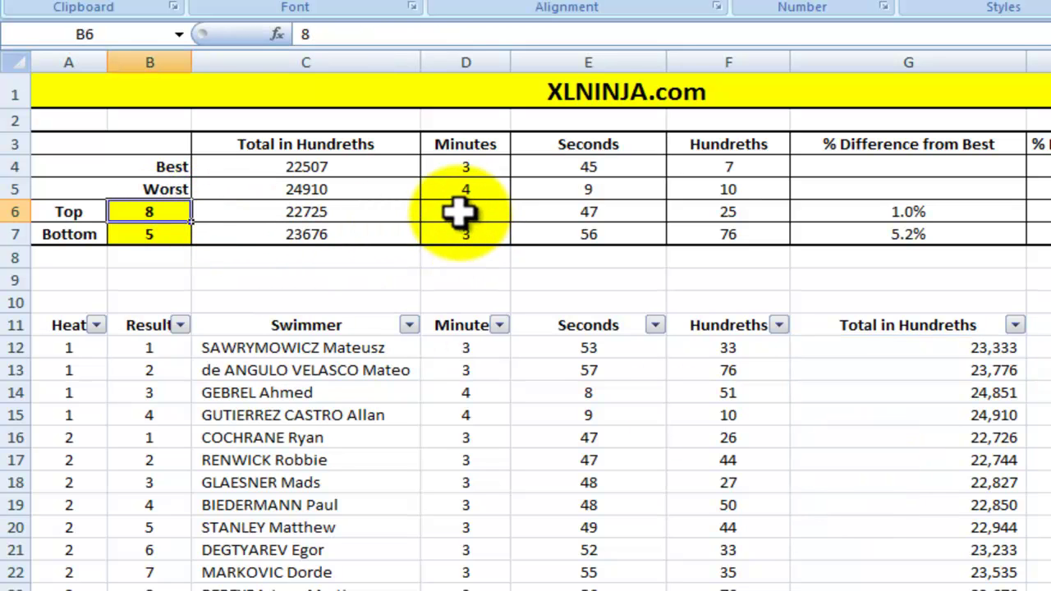
pyautogui.click(339, 211)
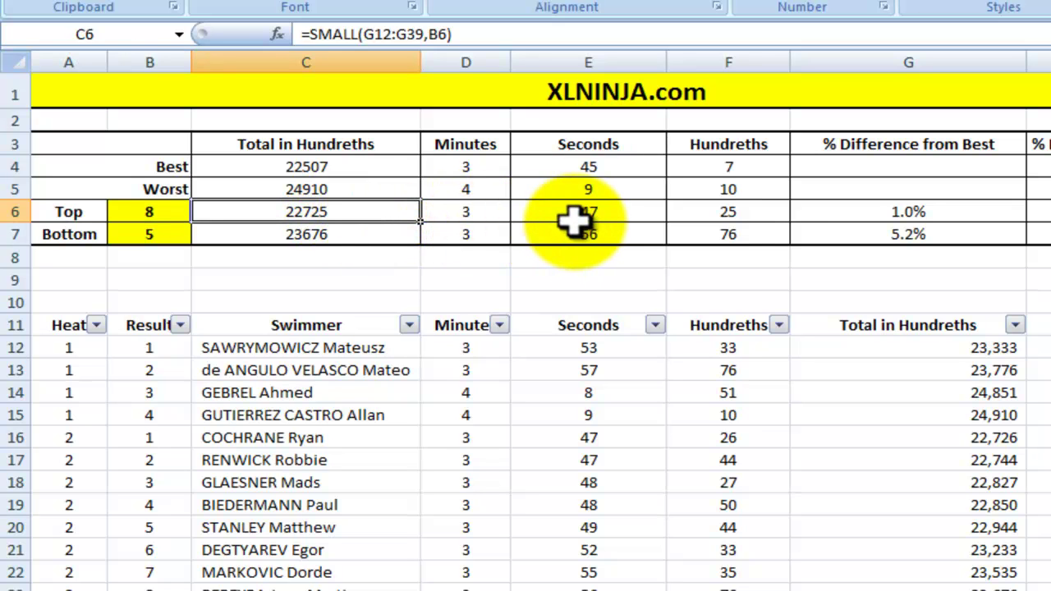
pyautogui.click(900, 210)
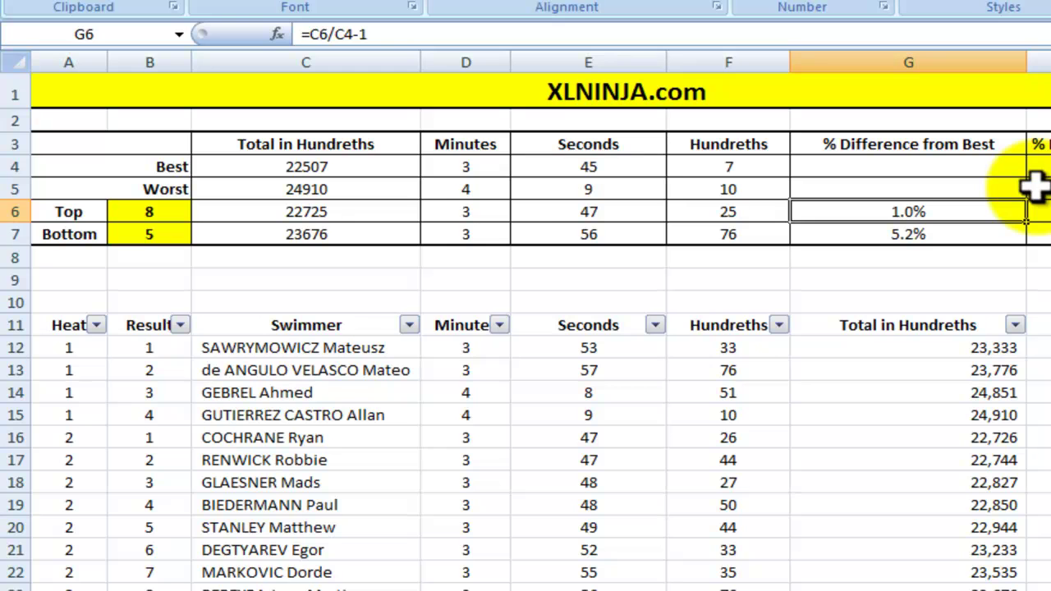
pyautogui.moveTo(483, 166); pyautogui.dragTo(685, 166)
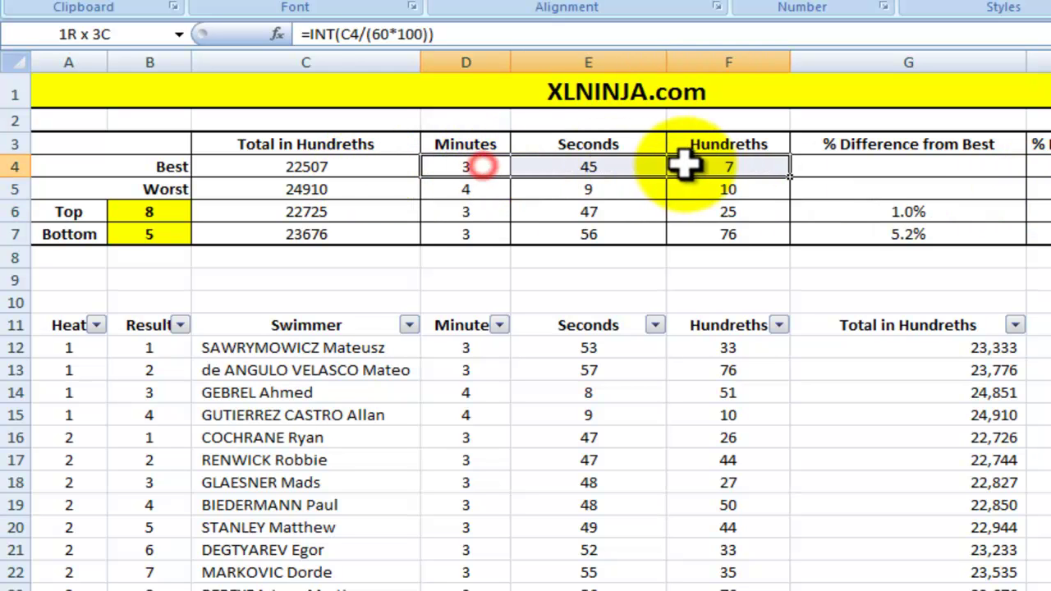
pyautogui.click(151, 214)
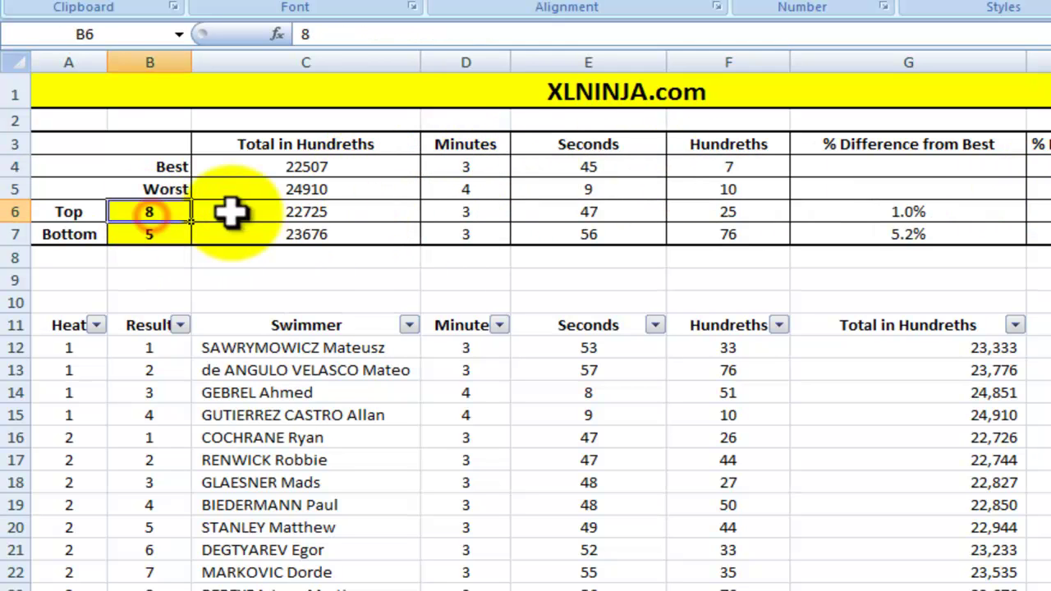
pyautogui.click(932, 218)
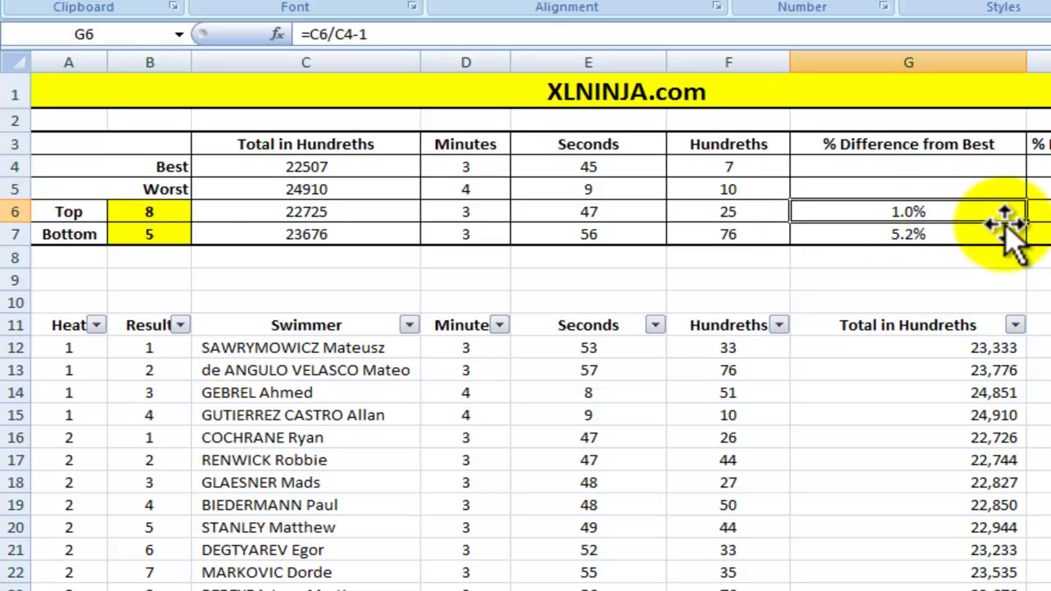
# Step: Change the Top rank in B6 to 3
pyautogui.click(161, 214)
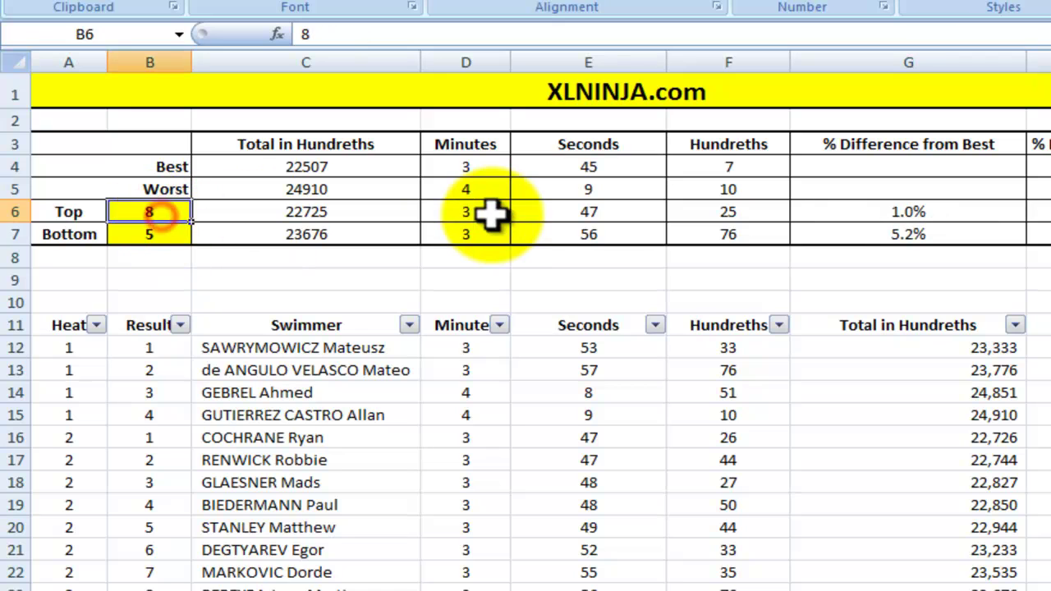
pyautogui.write('3')
pyautogui.press('Return')
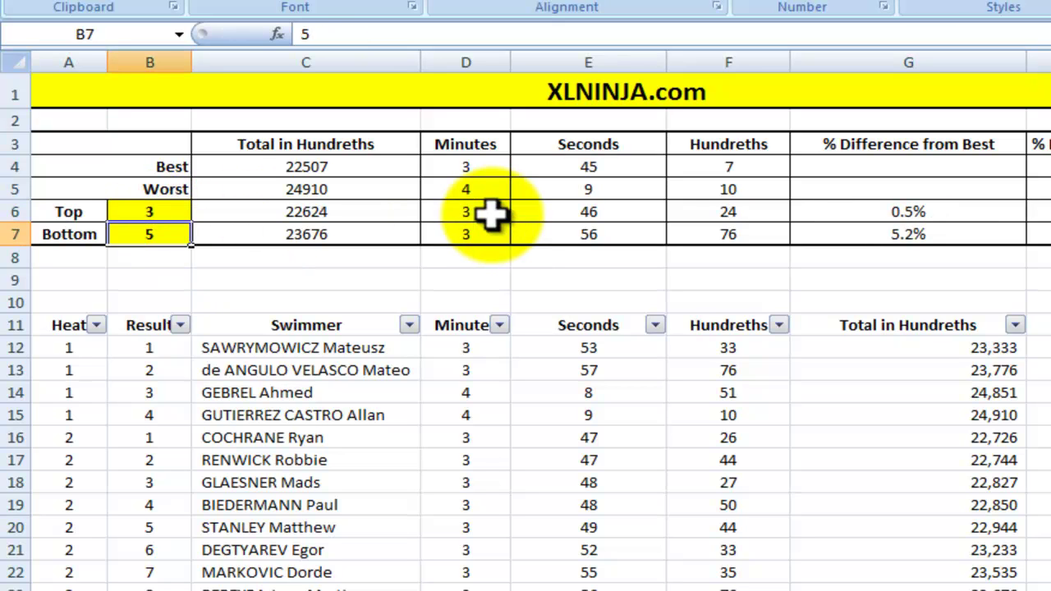
# Step: Check the updated Top row (22624, 3:46.24, 0.5% off best) and the Bottom row's LARGE result
pyautogui.press('Up')
pyautogui.press('Right')
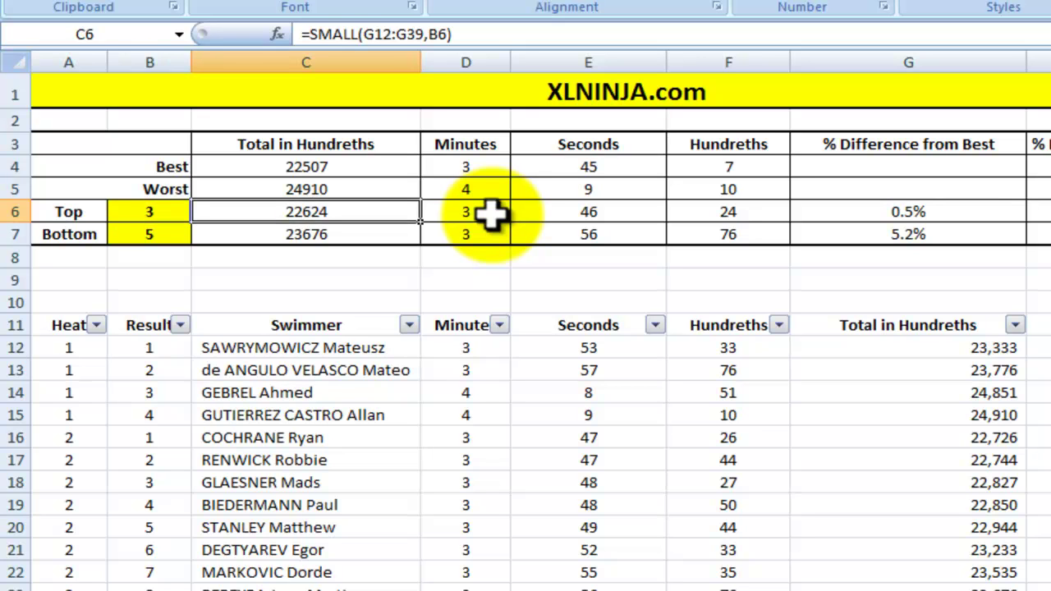
pyautogui.press('Right')
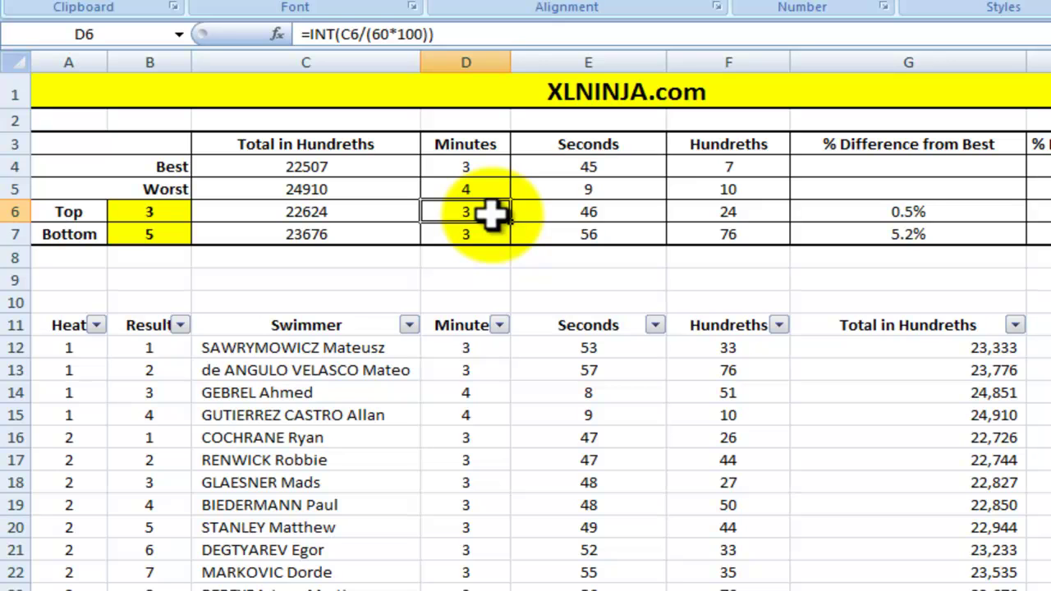
pyautogui.press('Right')
pyautogui.press('Right')
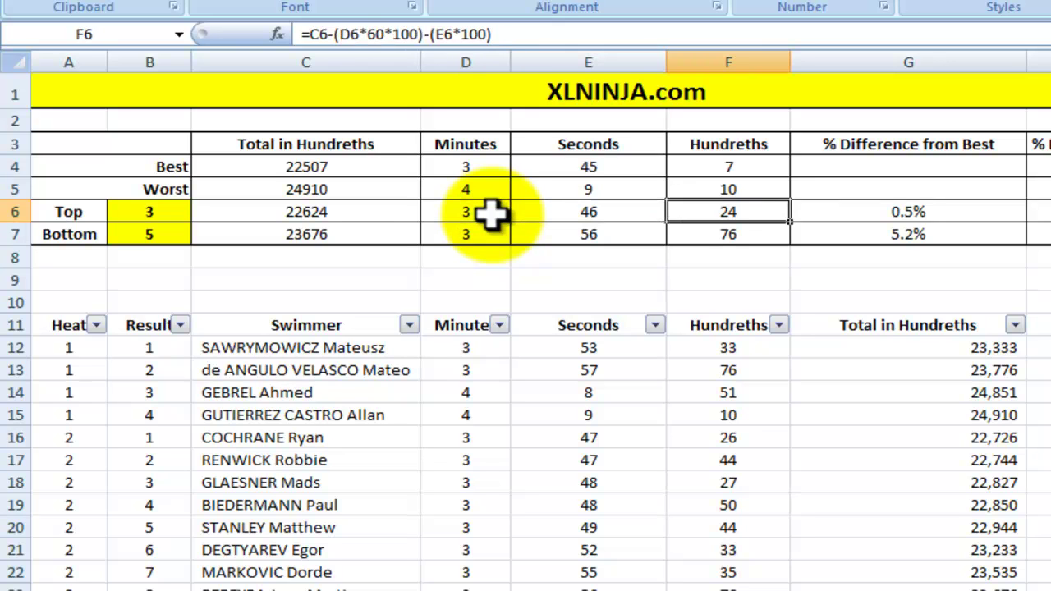
pyautogui.press('Right')
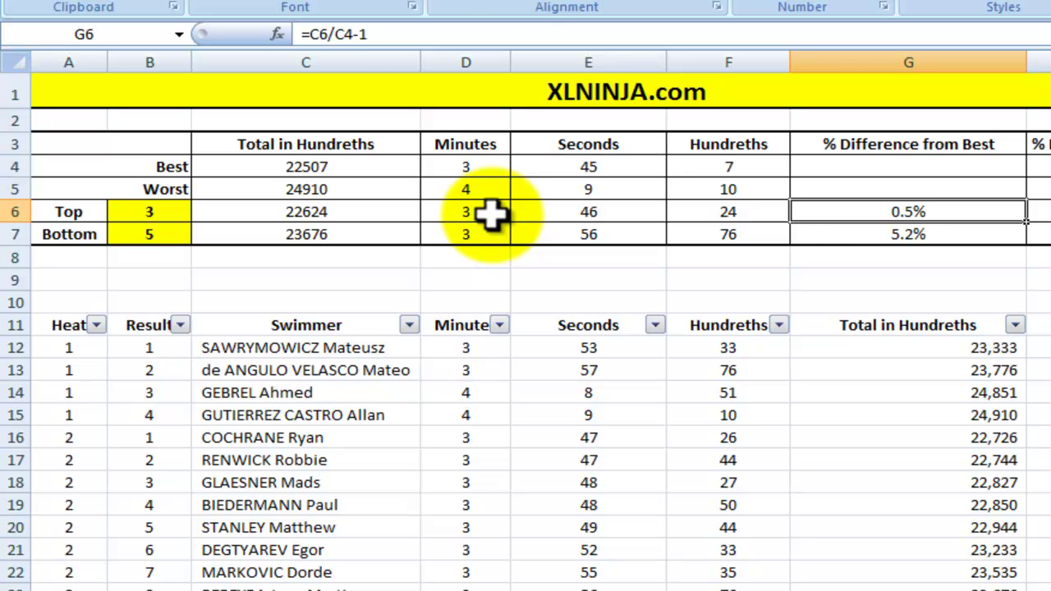
pyautogui.press('Left')
pyautogui.press('Left')
pyautogui.press('Left')
pyautogui.press('Left')
pyautogui.press('Left')
pyautogui.press('Down')
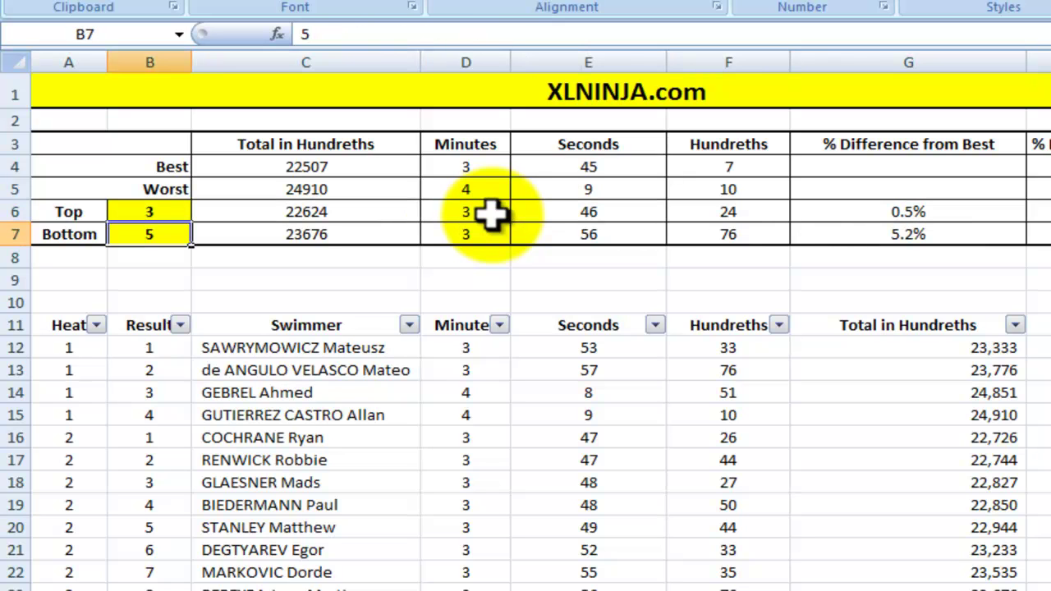
pyautogui.press('Right')
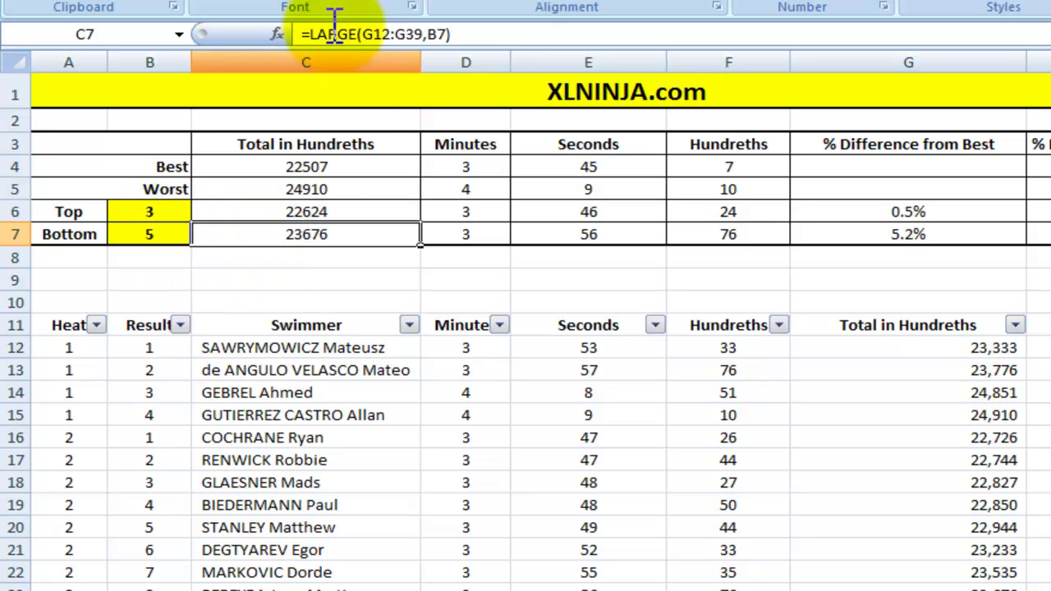
pyautogui.click(305, 33)
pyautogui.moveTo(297, 28); pyautogui.dragTo(488, 28)
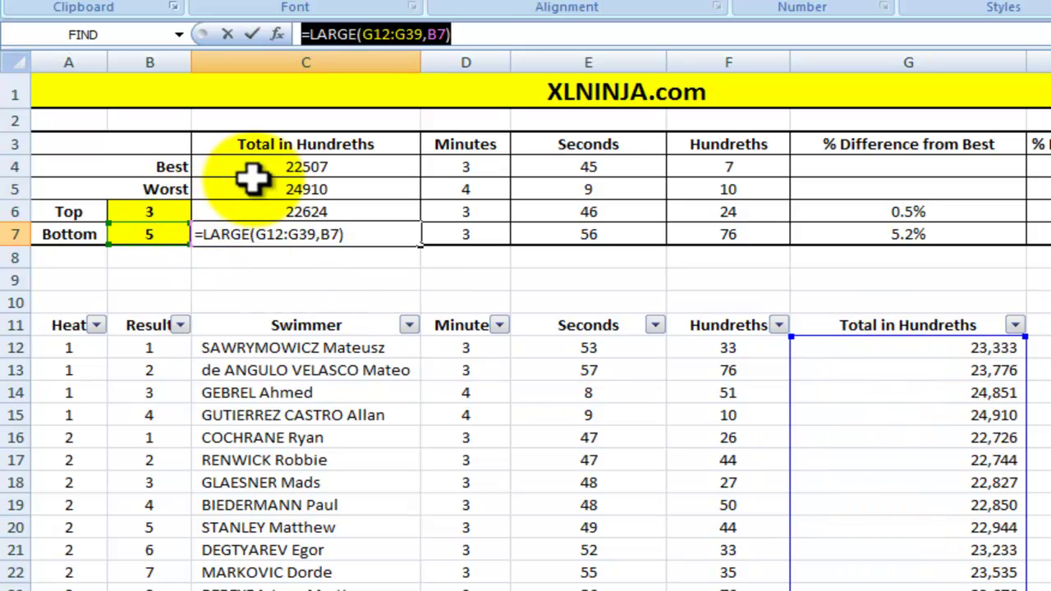
pyautogui.press('Return')
pyautogui.press('Up')
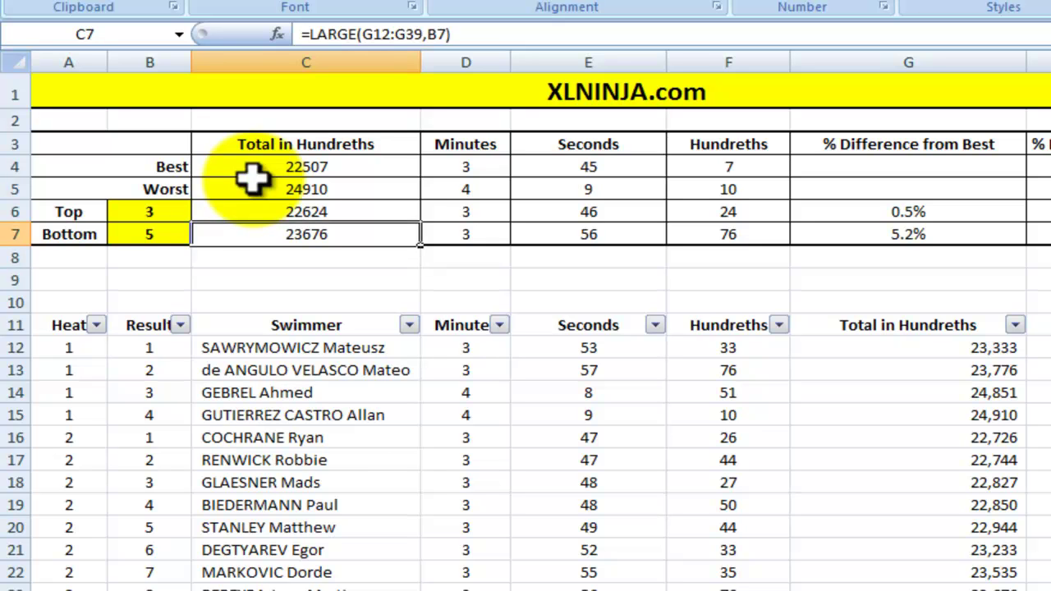
pyautogui.press('Right')
pyautogui.press('Right')
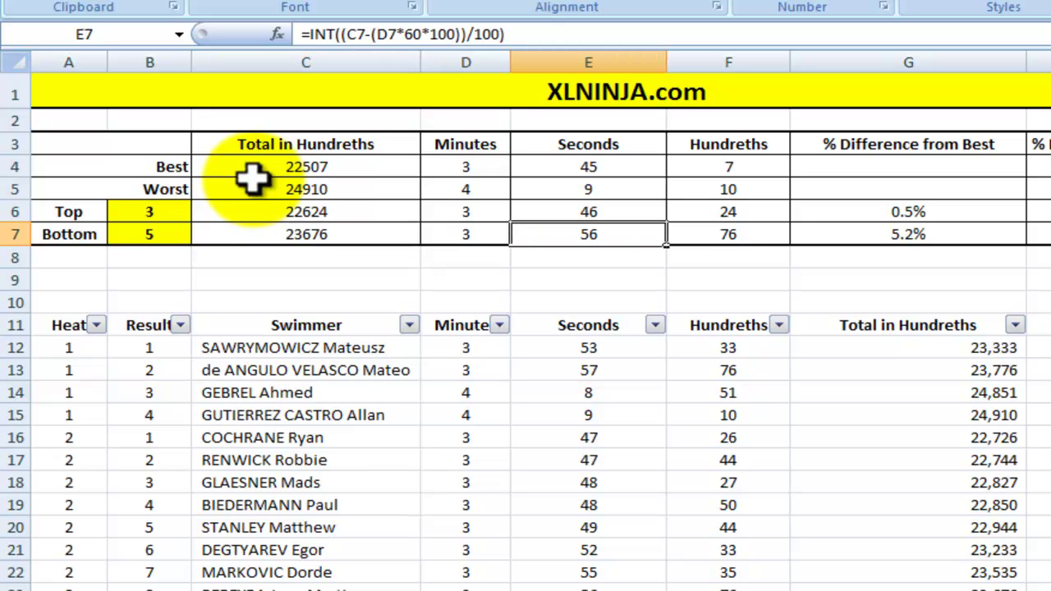
pyautogui.press('Right')
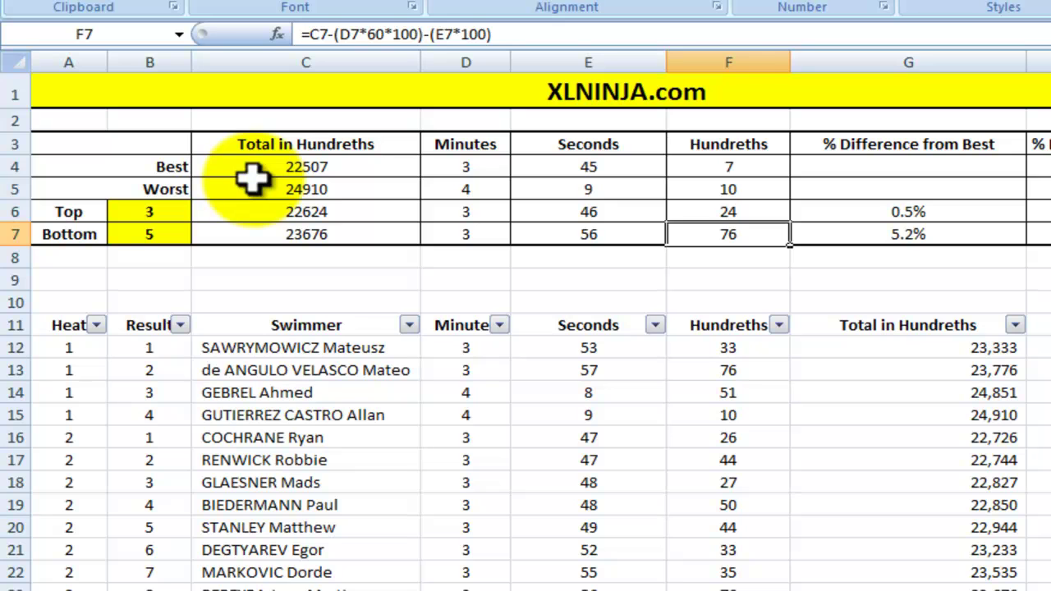
pyautogui.press('Right')
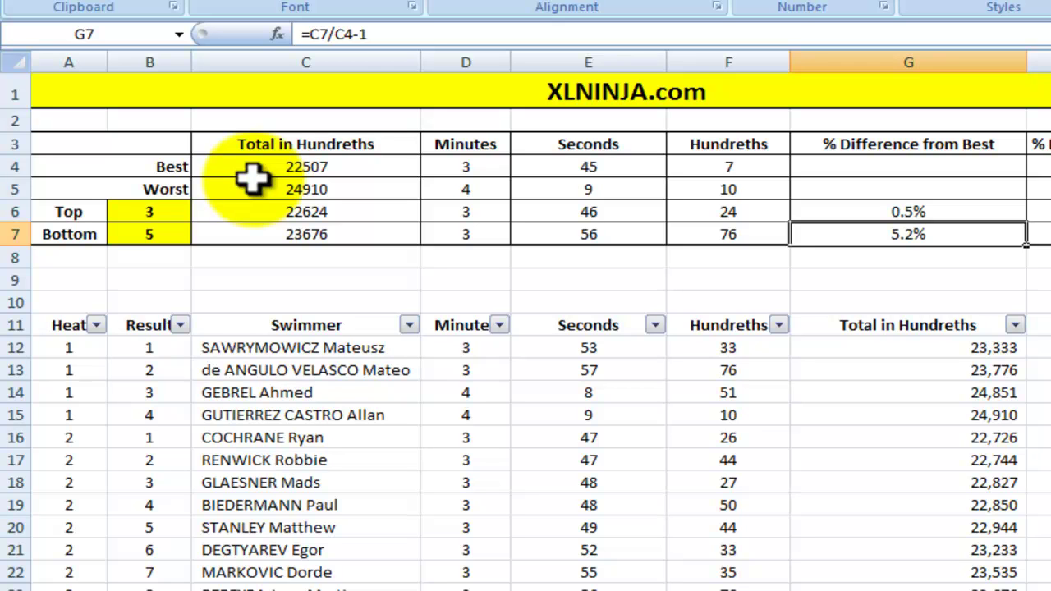
pyautogui.press('Left')
pyautogui.press('Left')
pyautogui.press('Left')
pyautogui.press('Left')
pyautogui.press('Up')
pyautogui.press('Up')
pyautogui.press('Up')
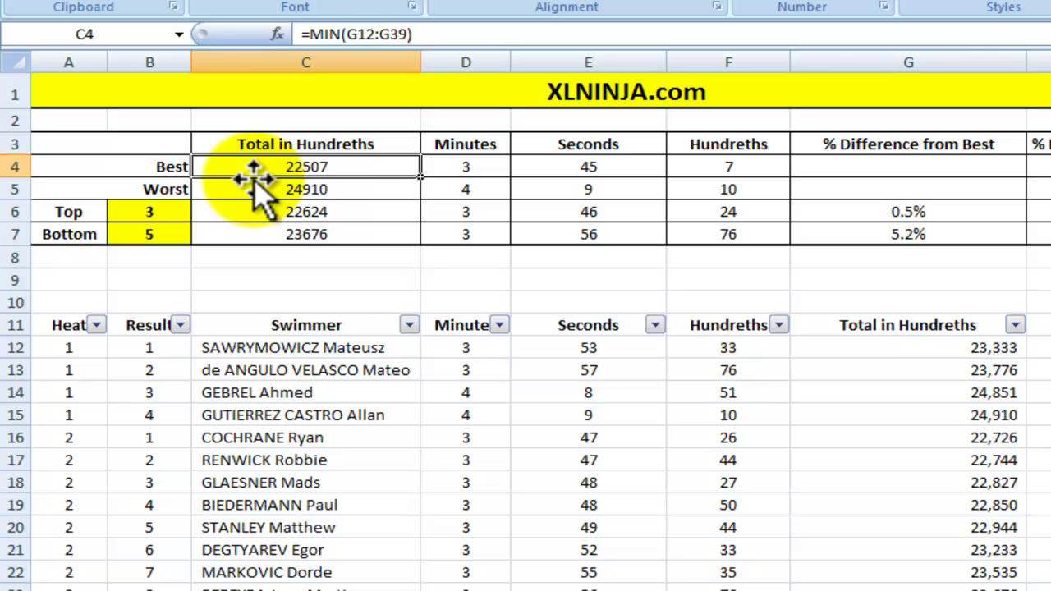
pyautogui.click(281, 211)
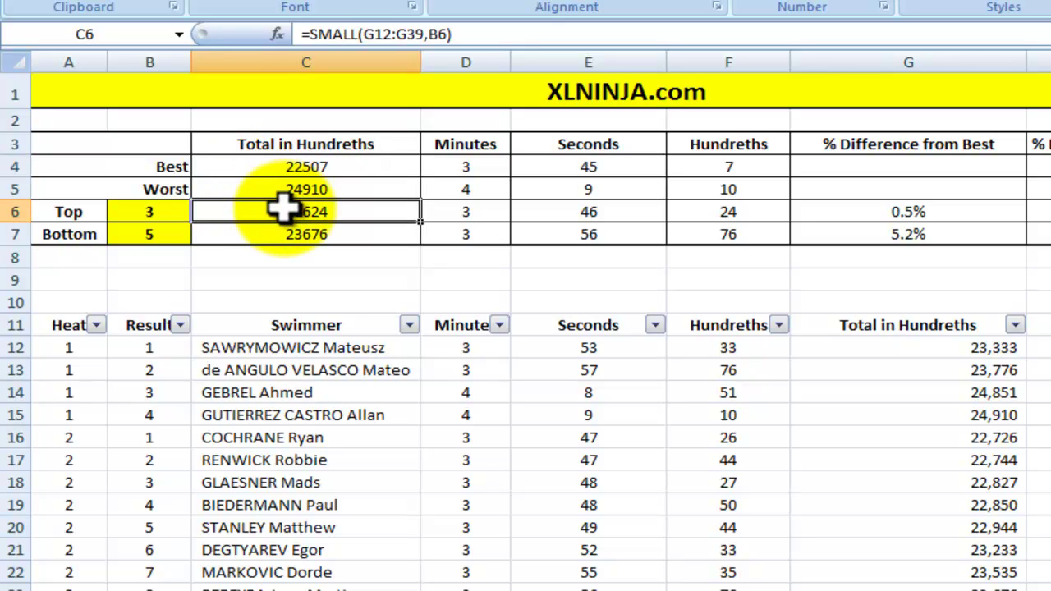